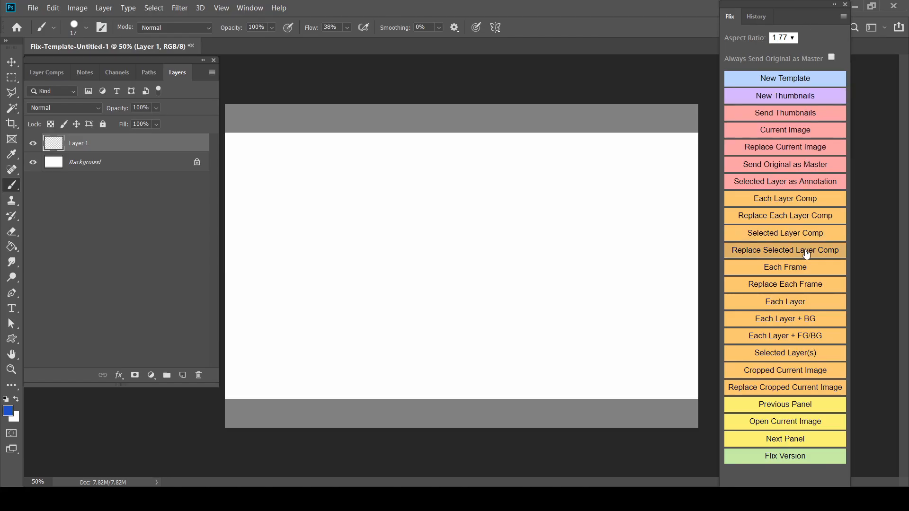
# Step: Close and reopen the Flix extension panel, and open its aspect ratio choices
pyautogui.click(846, 5)
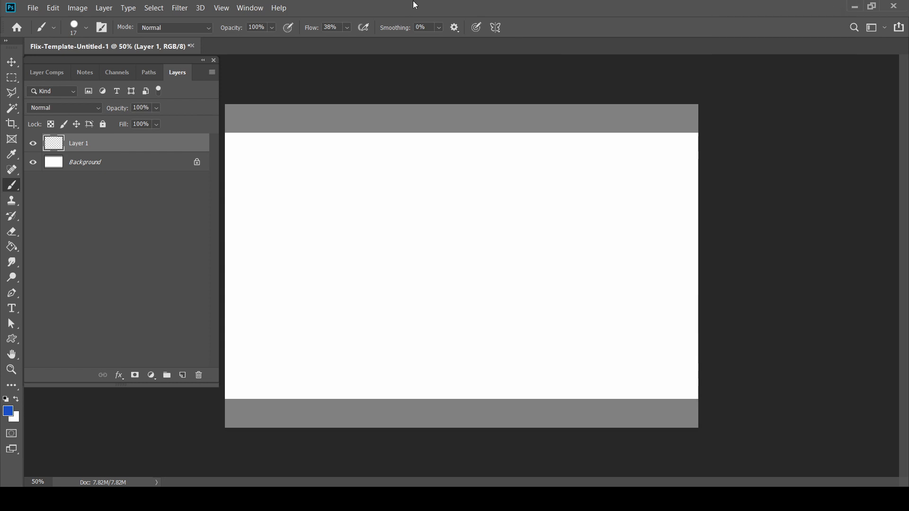
pyautogui.click(245, 8)
pyautogui.moveTo(267, 61)
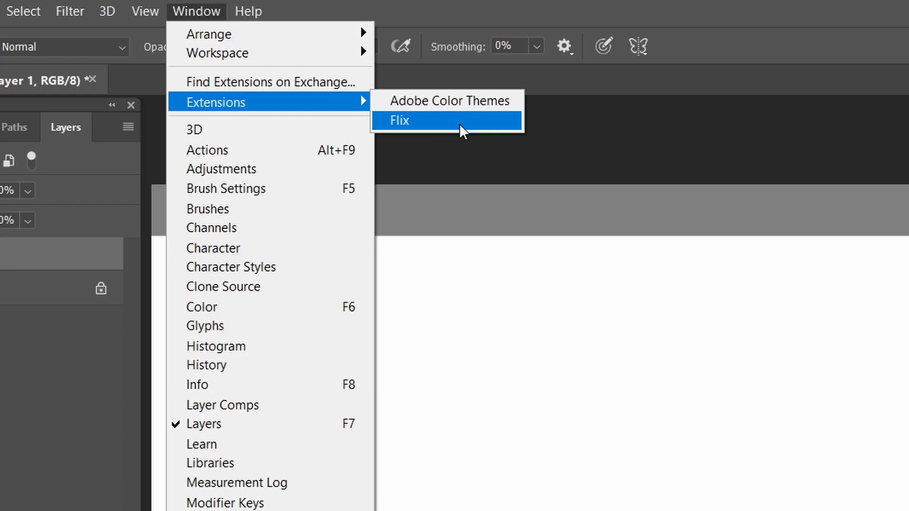
pyautogui.click(459, 123)
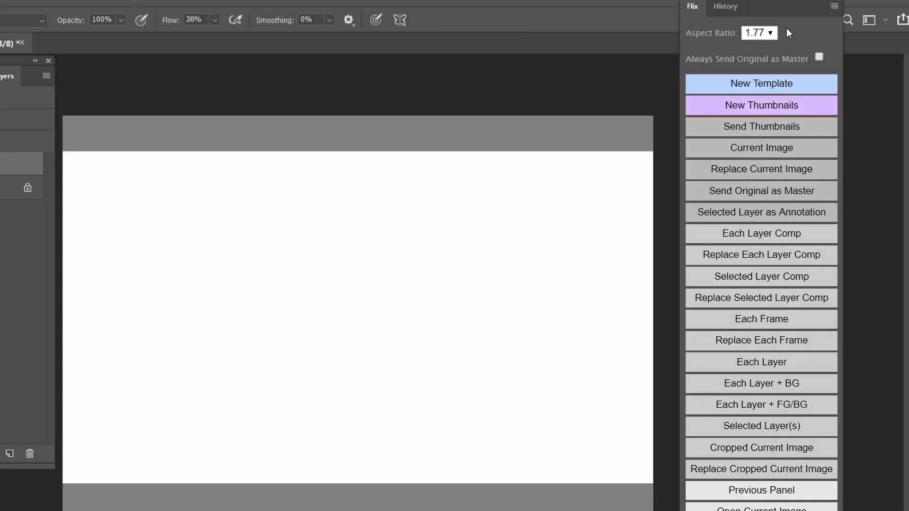
pyautogui.click(772, 33)
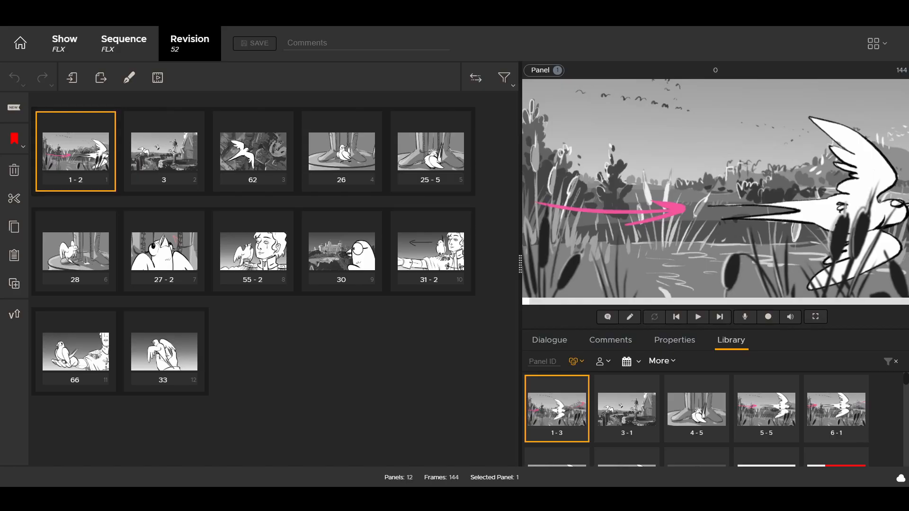
# Step: Create a new 1.77 Flix template and a new thumbnails document, and brush strokes into its first two frames
pyautogui.moveTo(81, 43)
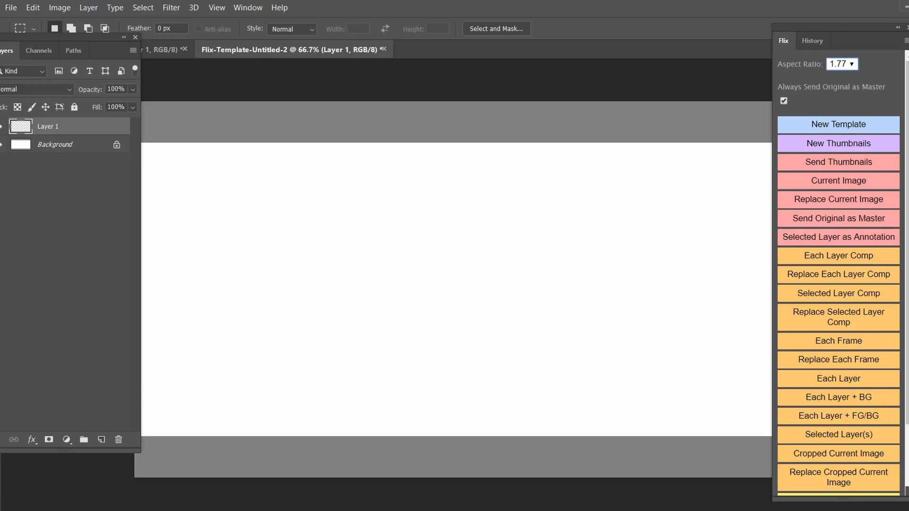
pyautogui.click(839, 124)
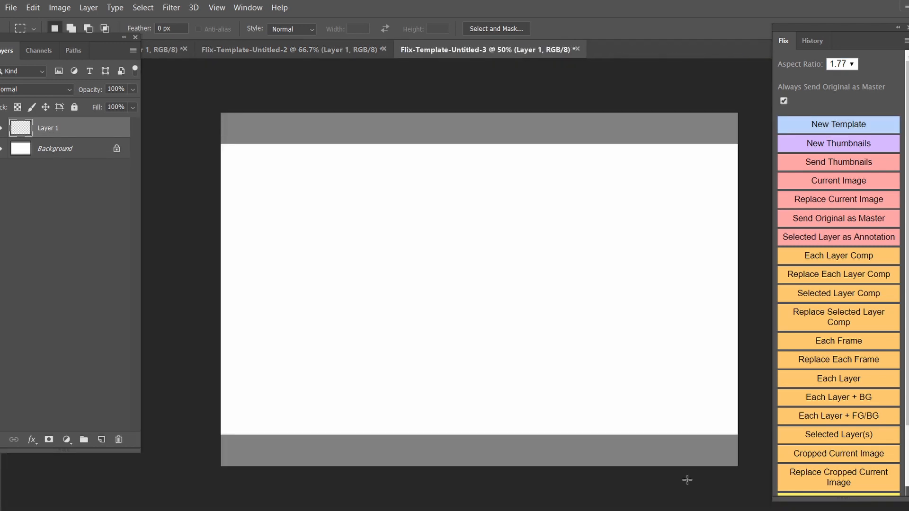
pyautogui.click(885, 144)
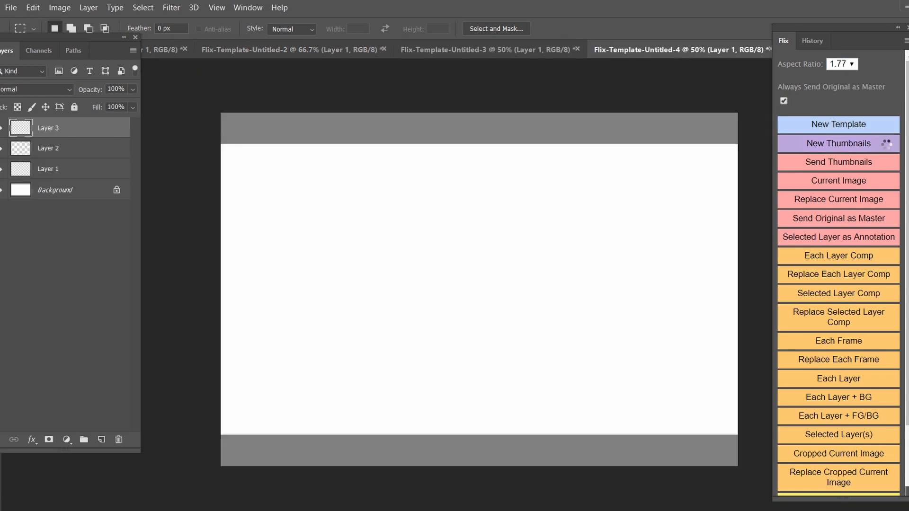
pyautogui.moveTo(305, 158); pyautogui.dragTo(308, 200)
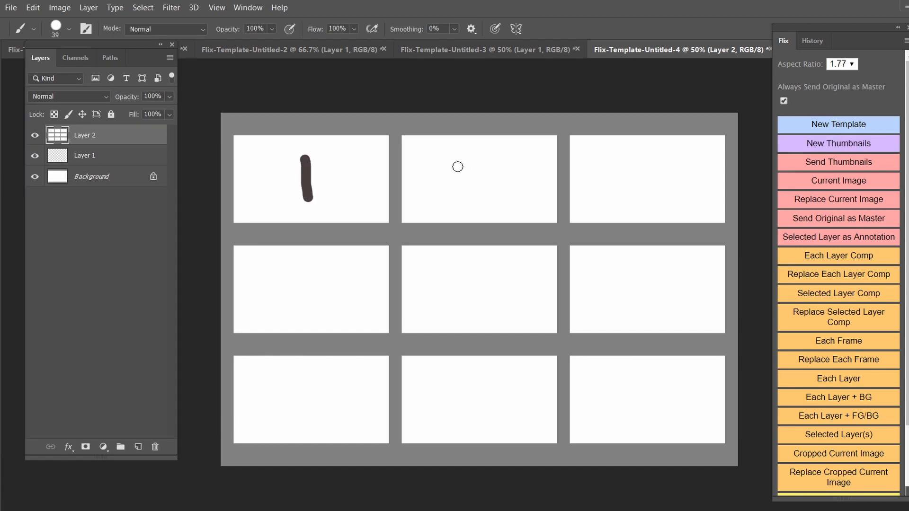
pyautogui.moveTo(457, 169)
pyautogui.mouseDown()
pyautogui.moveTo(477, 187)
pyautogui.moveTo(462, 198)
pyautogui.moveTo(484, 198)
pyautogui.mouseUp()
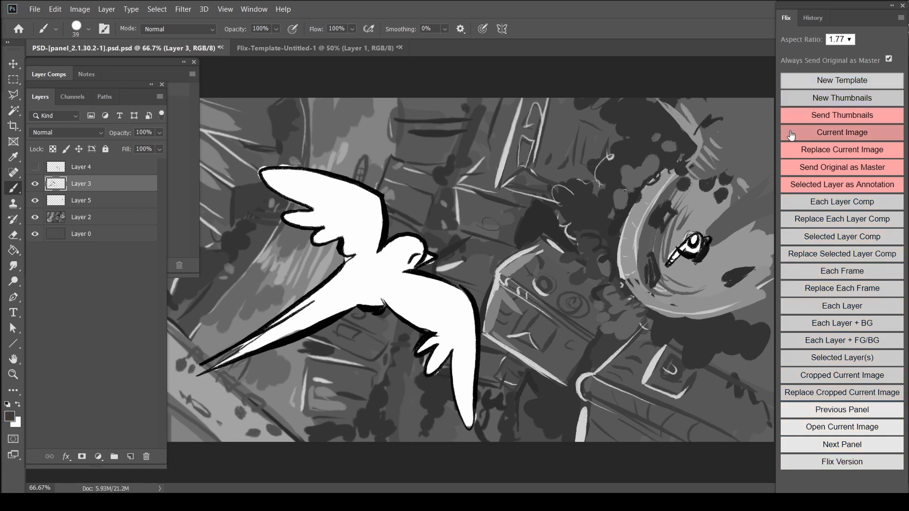
# Step: Send the flying bird's selected layer to Flix as an annotation, and send the crying prince picture as the current image
pyautogui.click(794, 181)
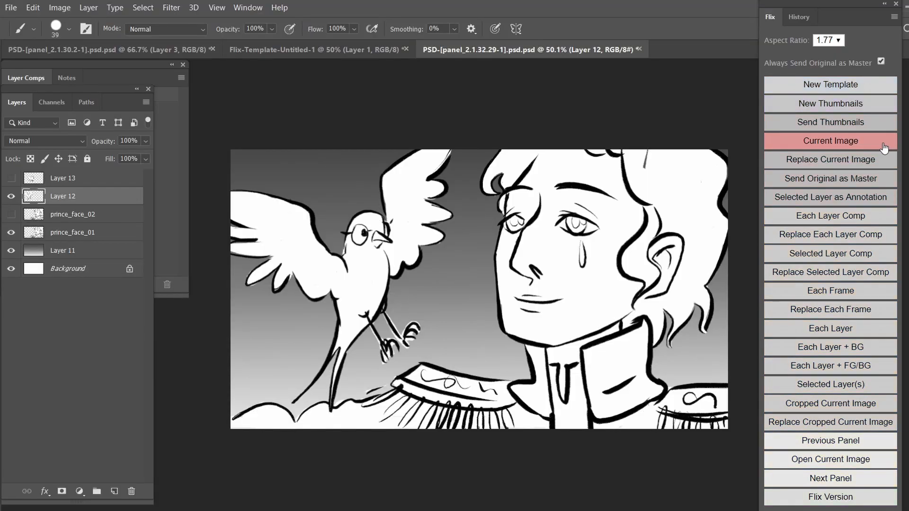
pyautogui.click(882, 148)
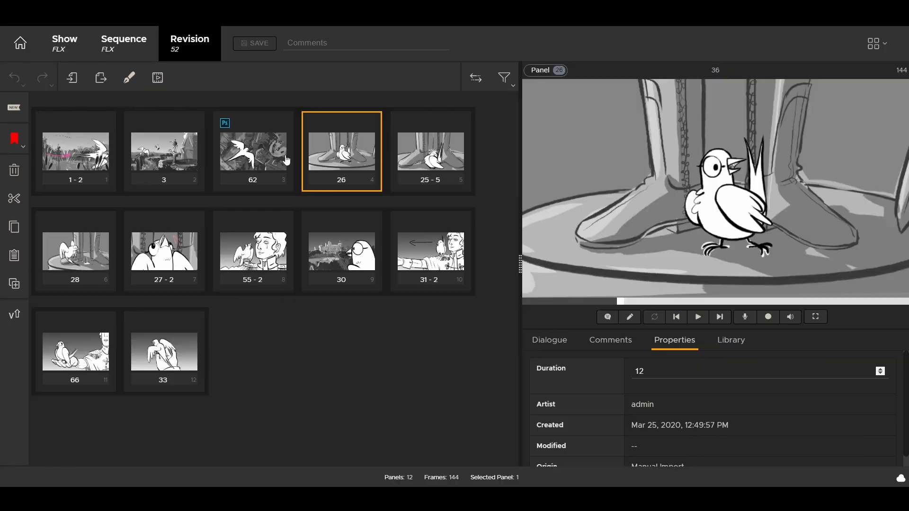
# Step: Shrink the large white bird from Flix panel 62, place it in the picture's right half, and send the current image to Flix
pyautogui.press('Left')
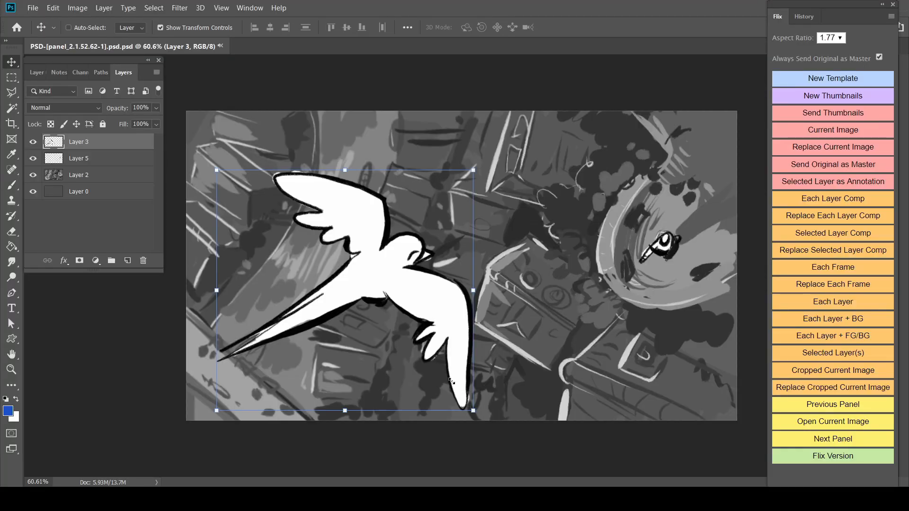
pyautogui.moveTo(452, 381); pyautogui.dragTo(556, 283)
pyautogui.press('Return')
pyautogui.click(826, 135)
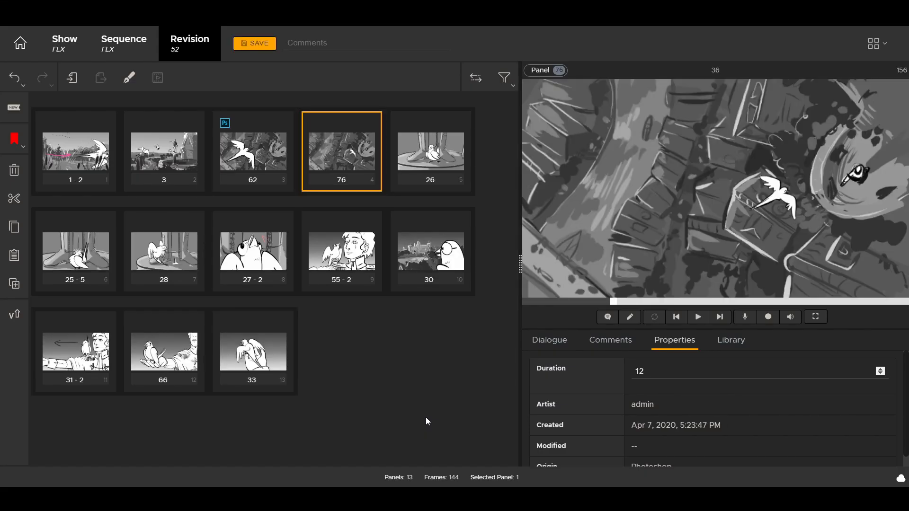
# Step: Play back the Flix sequence starting from panel 3
pyautogui.click(258, 166)
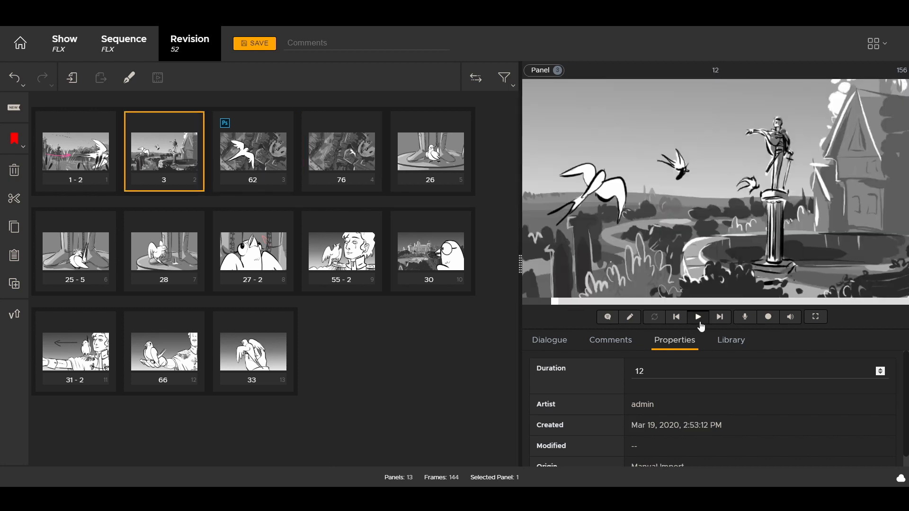
pyautogui.click(700, 320)
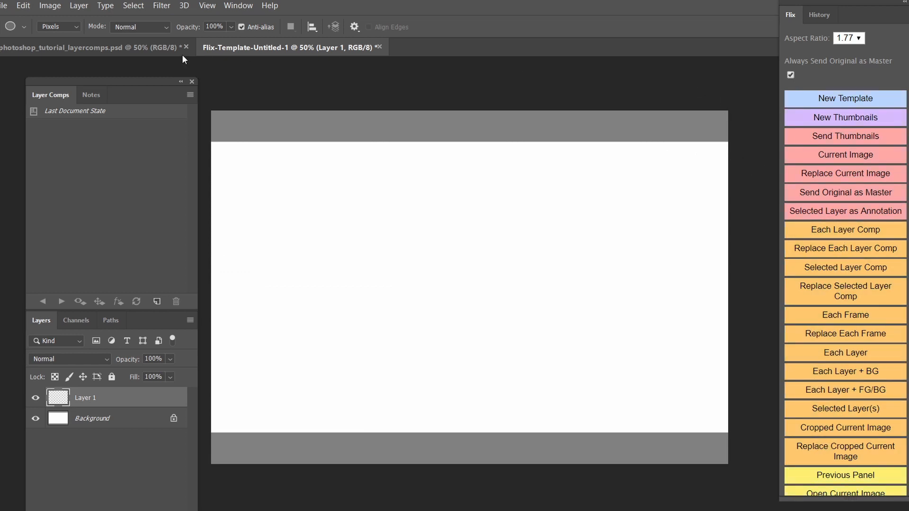
# Step: Preview the layer comps Man 1 to Man 4 in photoshop_tutorial_layercomps.psd, ending on Man 1
pyautogui.click(114, 45)
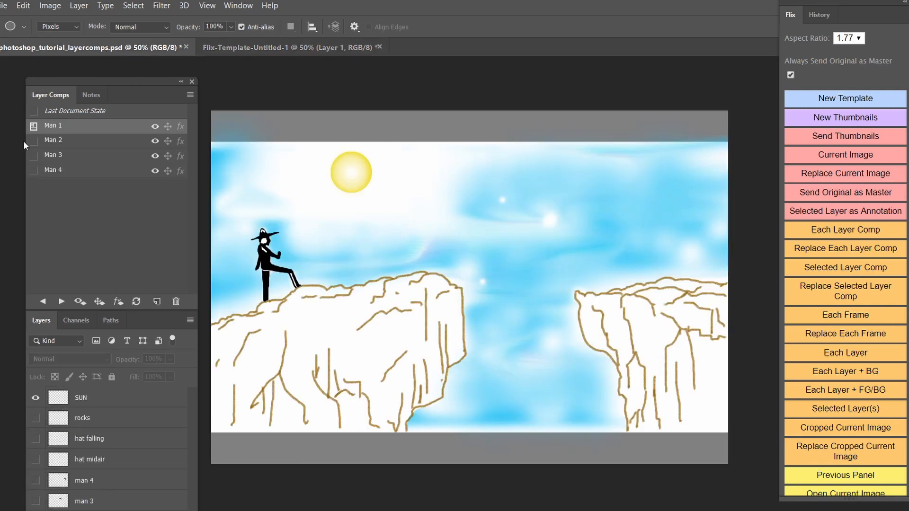
pyautogui.click(34, 141)
pyautogui.click(34, 155)
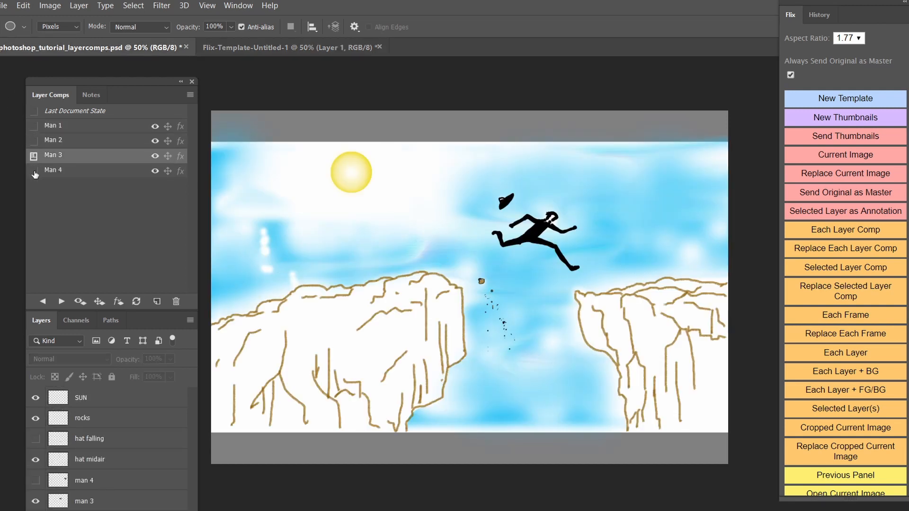
pyautogui.click(34, 171)
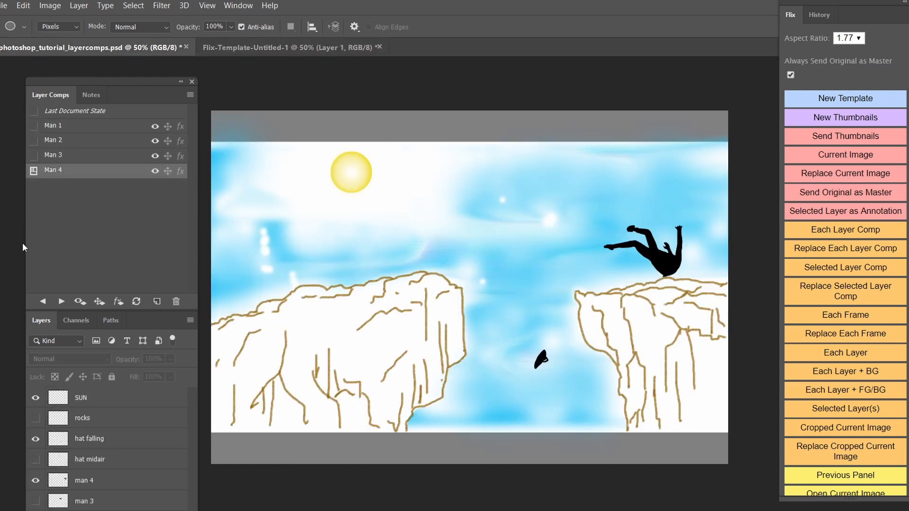
pyautogui.click(34, 126)
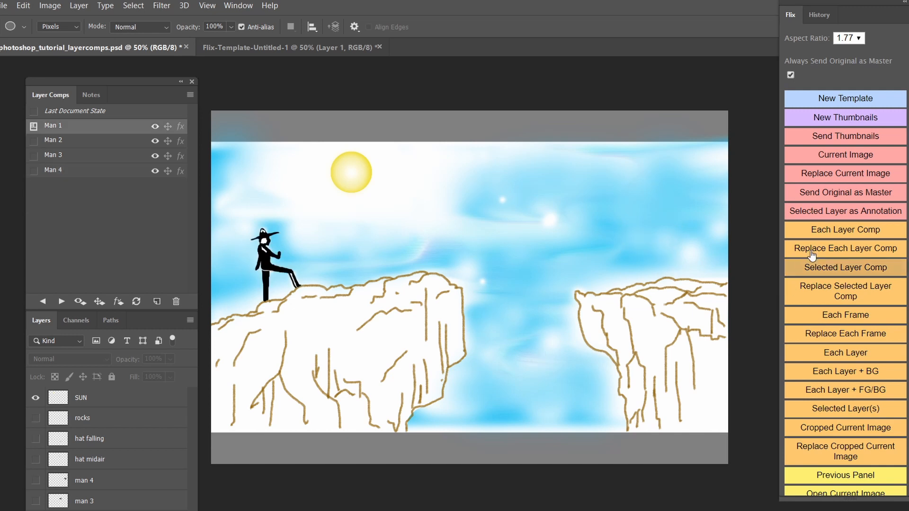
# Step: Send each layer comp and each timeline frame to Flix as separate panels, playing back the layer comp panels in between
pyautogui.click(824, 231)
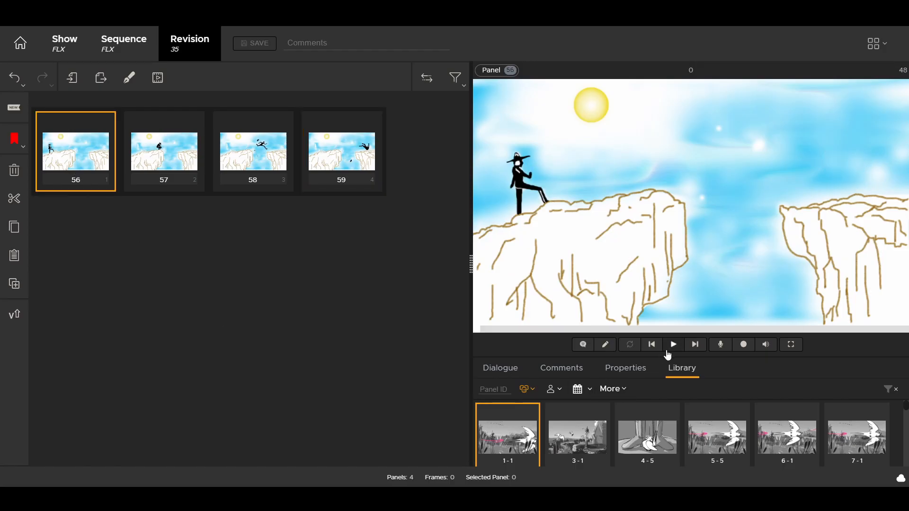
pyautogui.click(673, 345)
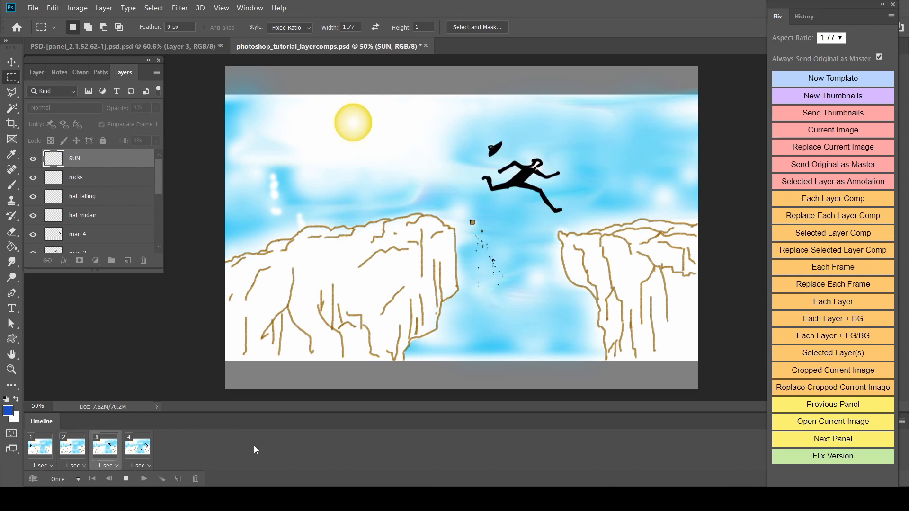
pyautogui.click(883, 276)
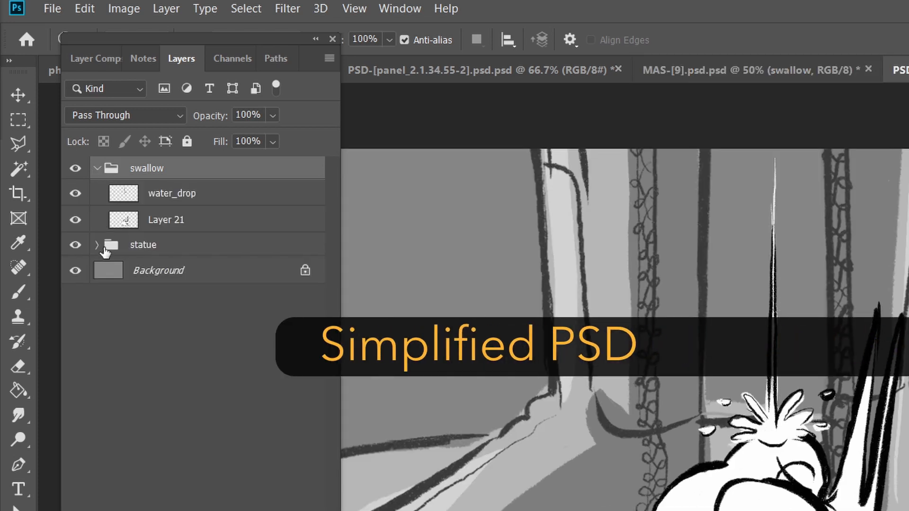
# Step: Examine the contents of the statue layer group in the simplified PSD
pyautogui.click(98, 245)
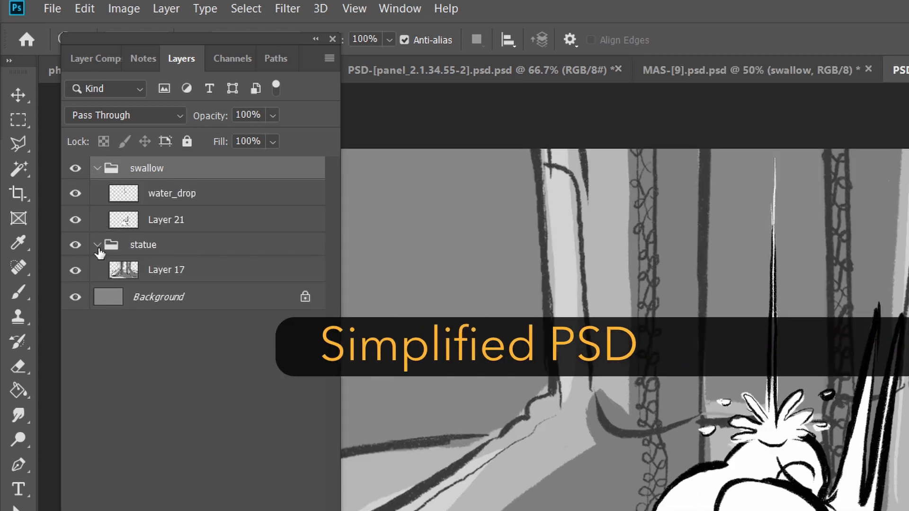
pyautogui.click(98, 245)
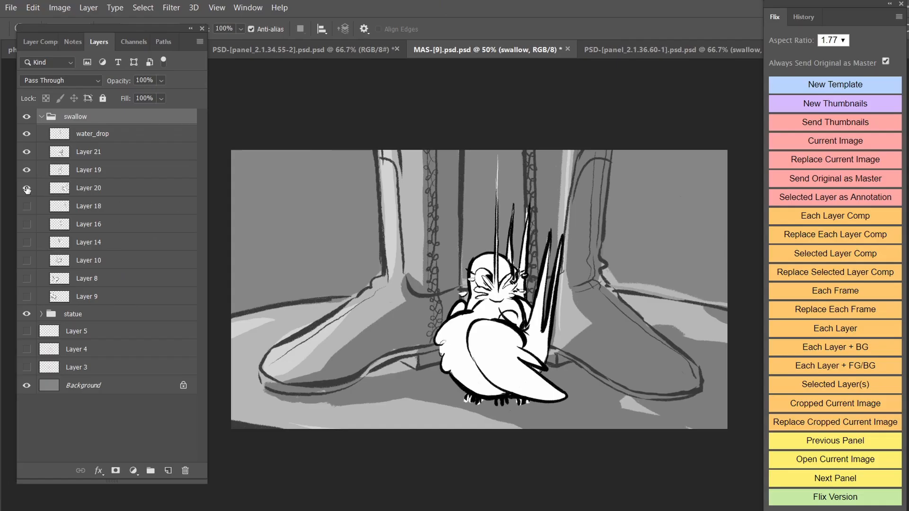
# Step: Make Layers 18, 10 and 9 and the annotation Layers 3 to 5 visible in the MAS-[9] document
pyautogui.click(27, 206)
pyautogui.click(27, 260)
pyautogui.click(26, 296)
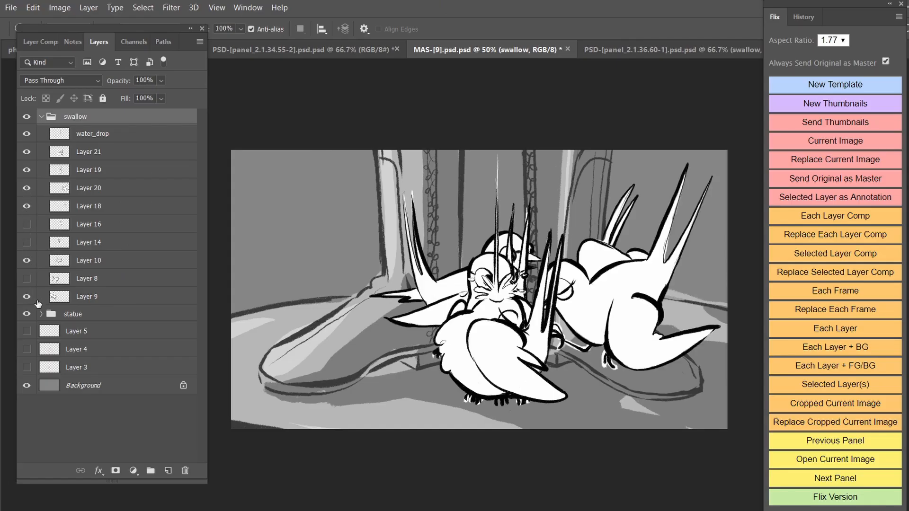
pyautogui.moveTo(27, 367); pyautogui.dragTo(27, 331)
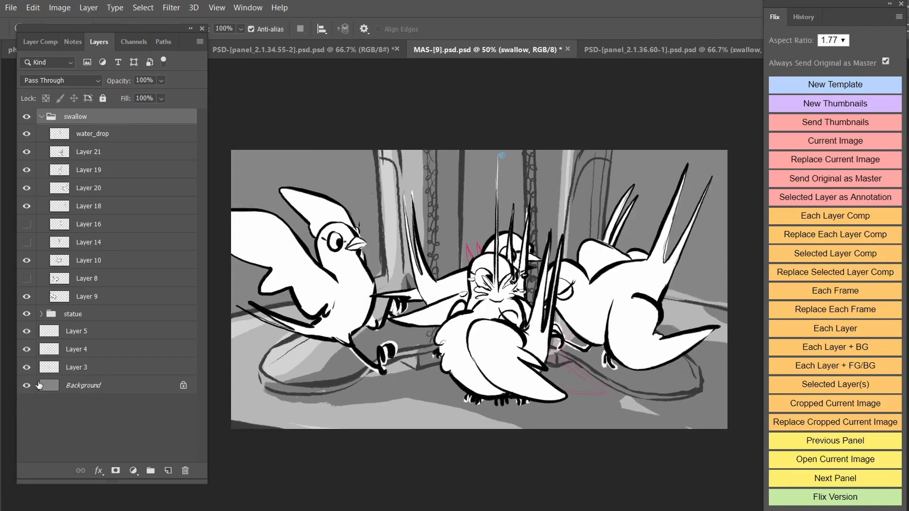
# Step: Hide Layers 3 to 5 and 18 to 21, and toggle the visibility of Layer 10 and water_drop
pyautogui.moveTo(26, 368); pyautogui.dragTo(27, 324)
pyautogui.moveTo(26, 208); pyautogui.dragTo(28, 150)
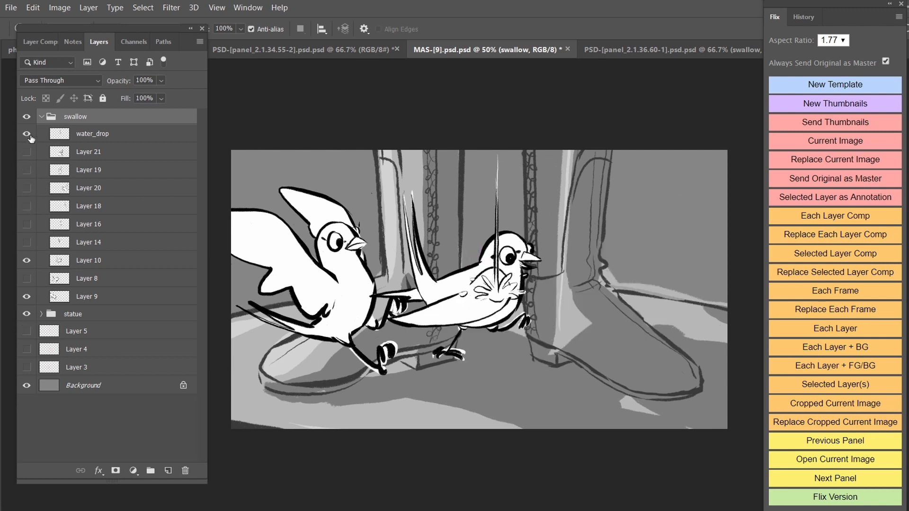
pyautogui.click(27, 261)
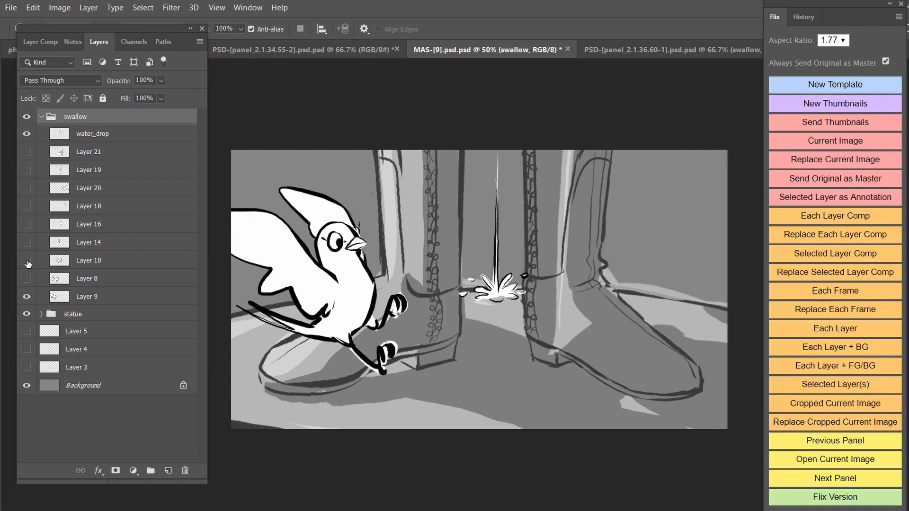
pyautogui.click(27, 260)
pyautogui.click(27, 133)
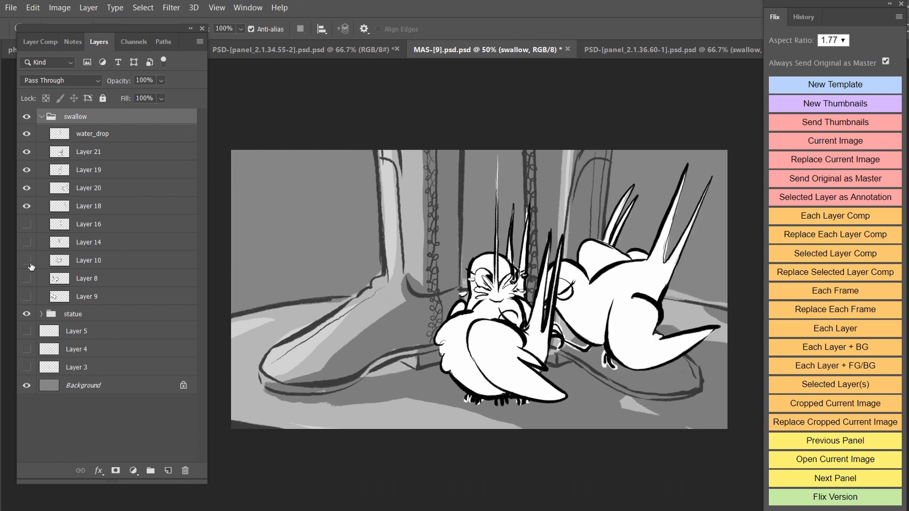
# Step: Show Layer 9 in the swallow group, and switch Layers 3 to 5 on and off again
pyautogui.click(27, 295)
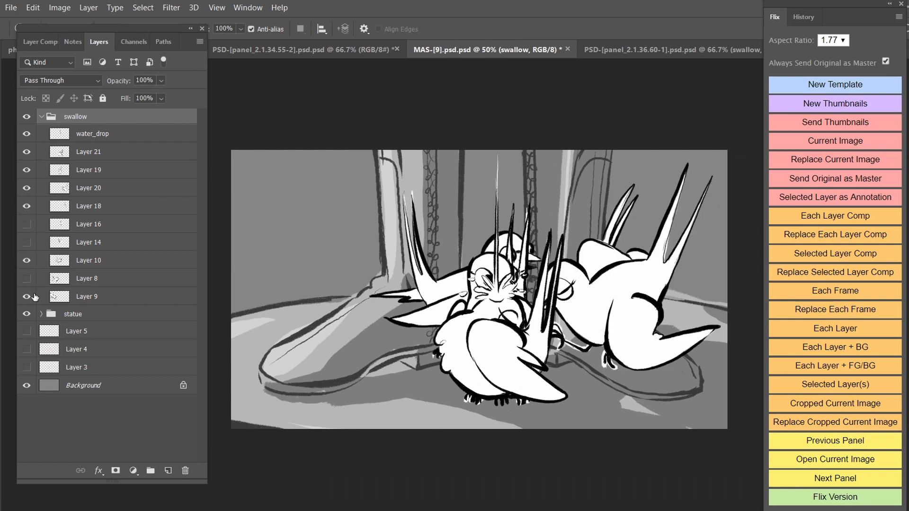
pyautogui.click(28, 368)
pyautogui.click(28, 350)
pyautogui.click(29, 332)
pyautogui.click(28, 368)
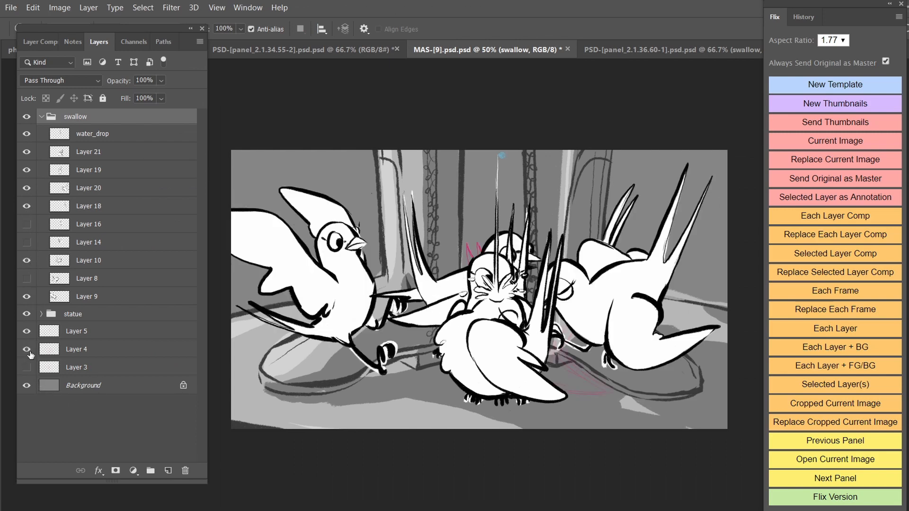
pyautogui.click(29, 332)
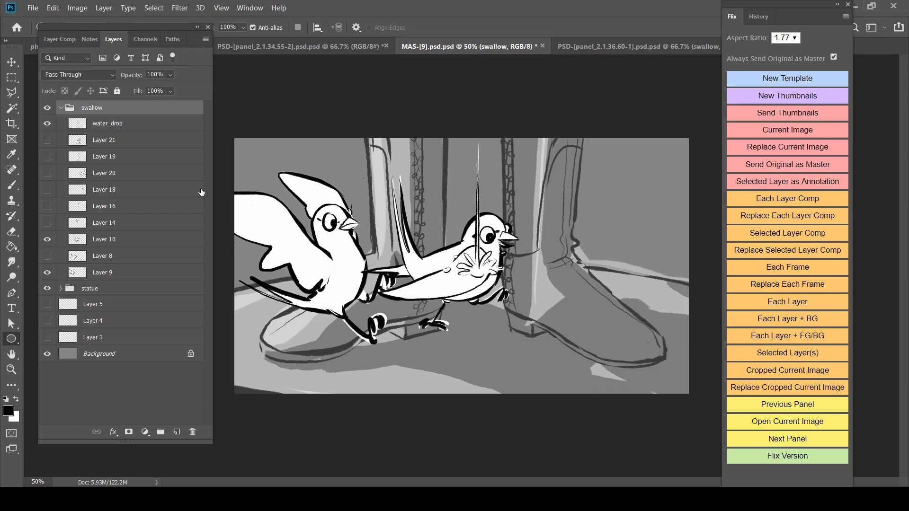
# Step: Hide Layer 10 in the swallow group and toggle the water_drop layer off and on
pyautogui.click(48, 241)
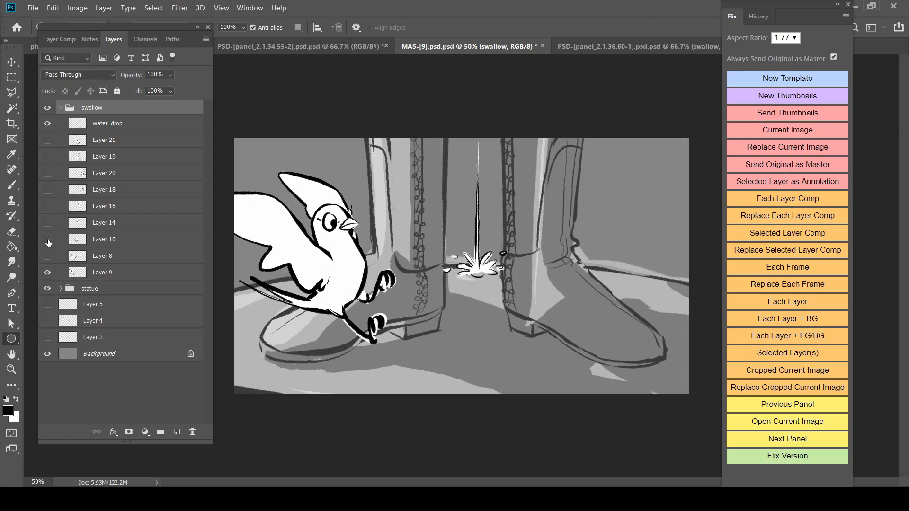
pyautogui.click(49, 124)
pyautogui.click(50, 123)
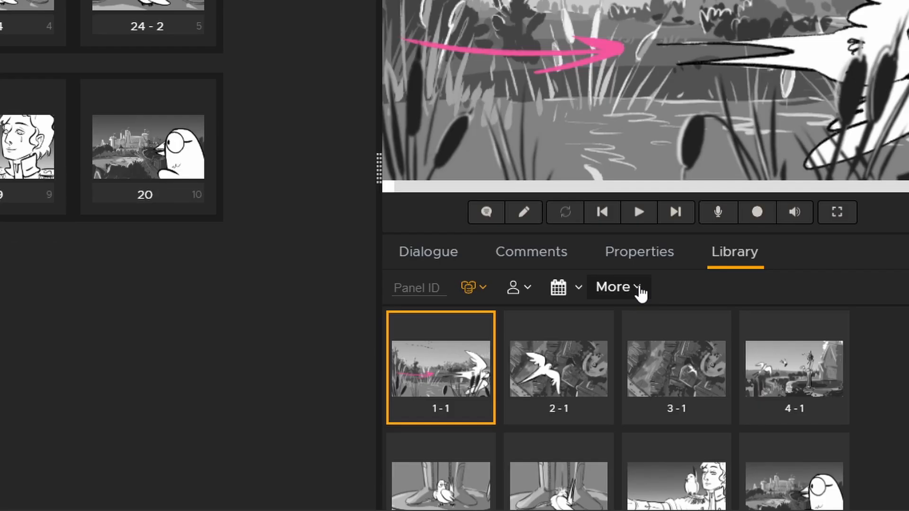
# Step: Switch to Flix and set the panel library to show masters
pyautogui.click(723, 339)
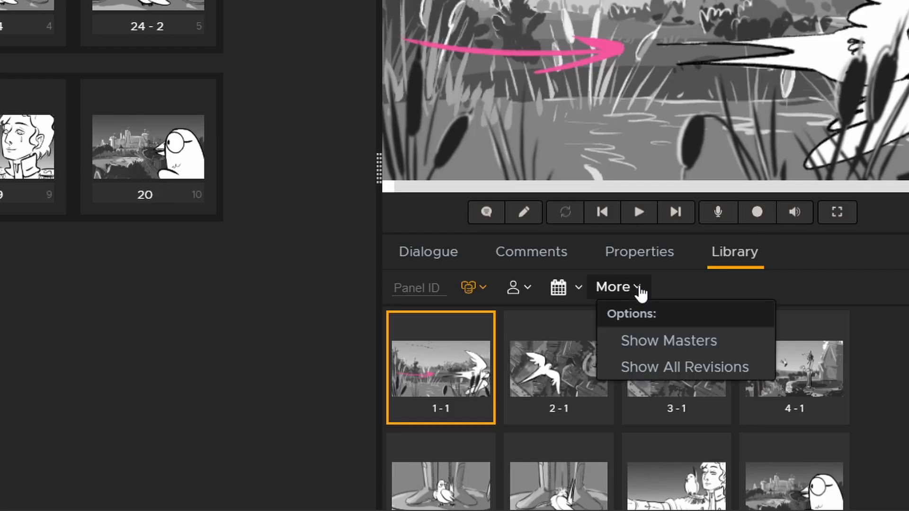
# Step: Turn on Show Masters for the panel library and view panel 24's versions in the panel browser
pyautogui.click(663, 344)
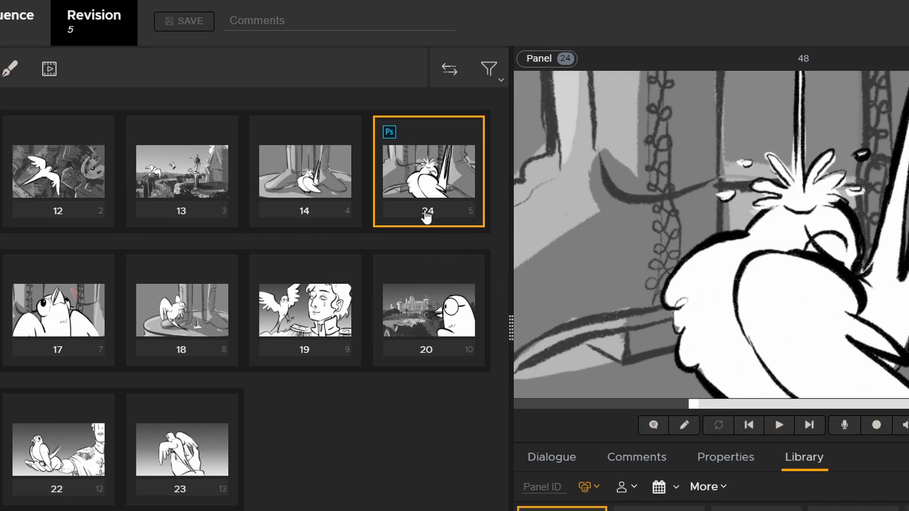
pyautogui.click(426, 216)
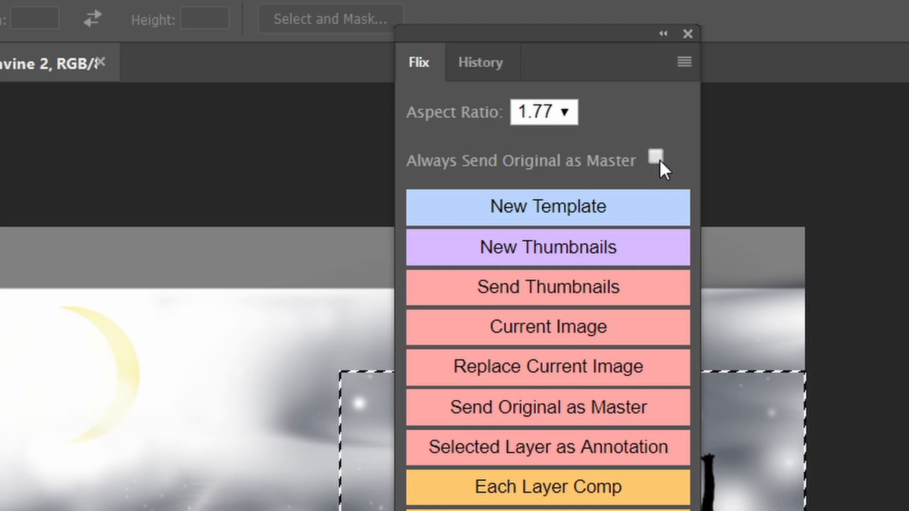
# Step: Turn on Always Send Original as Master in the Flix extension in Photoshop
pyautogui.click(656, 158)
pyautogui.click(758, 389)
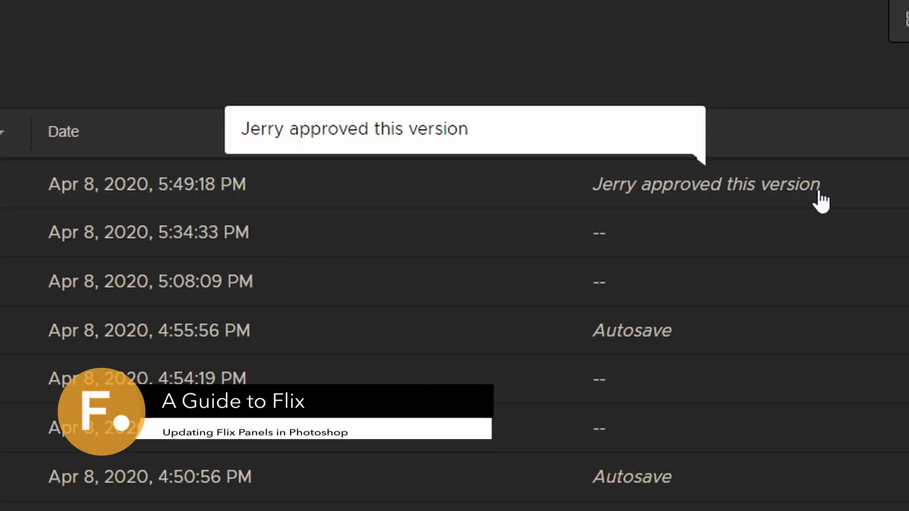
# Step: Open the revision commented as approved, and draw a stroke on the background of panel 31's image in Photoshop
pyautogui.click(819, 194)
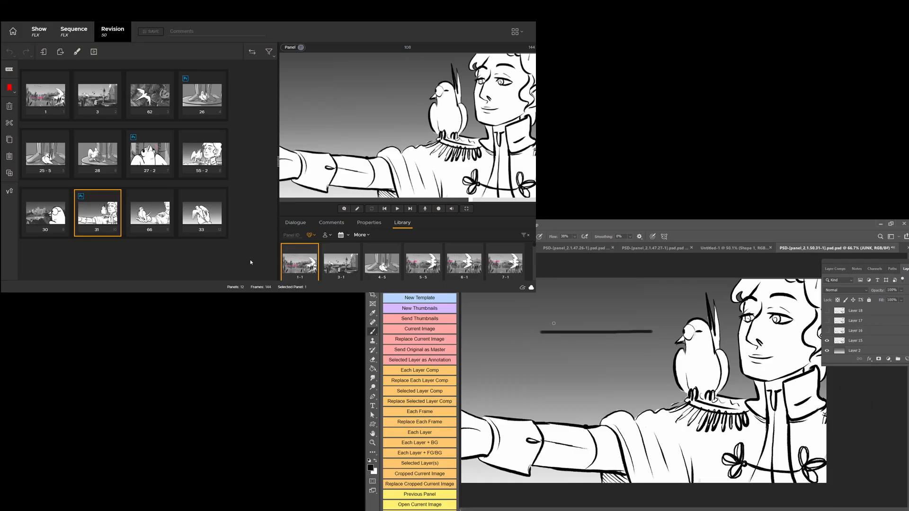
pyautogui.moveTo(557, 320)
pyautogui.mouseDown()
pyautogui.moveTo(528, 331)
pyautogui.moveTo(561, 350)
pyautogui.mouseUp()
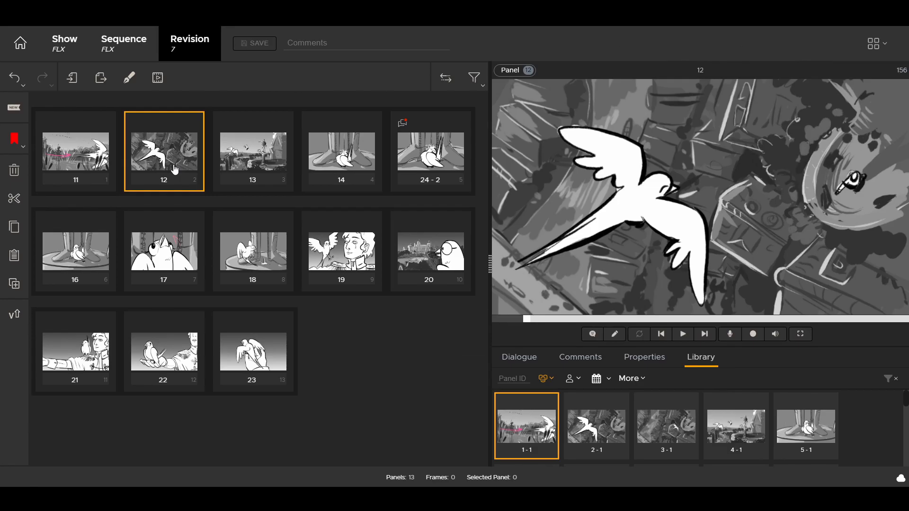
# Step: Create a new layer named random in the flying bird panel's PSD
pyautogui.hotkey('ctrl', 'shift', 'n')
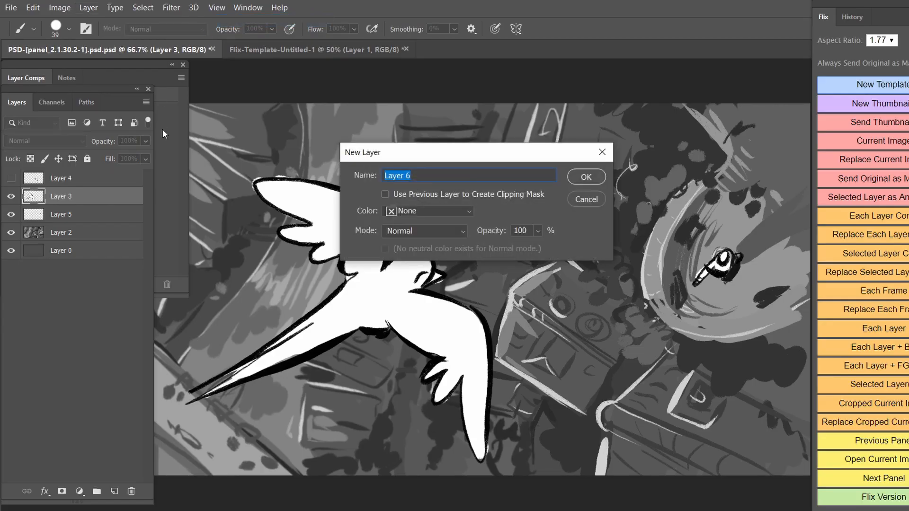
pyautogui.write('random')
pyautogui.press('Return')
# Step: Paint red marks over the rooftops and around the round plaza beside the flying bird
pyautogui.moveTo(536, 220)
pyautogui.mouseDown()
pyautogui.moveTo(592, 208)
pyautogui.moveTo(628, 248)
pyautogui.mouseUp()
pyautogui.moveTo(669, 192); pyautogui.dragTo(745, 201)
pyautogui.click(673, 324)
pyautogui.moveTo(681, 322); pyautogui.dragTo(748, 349)
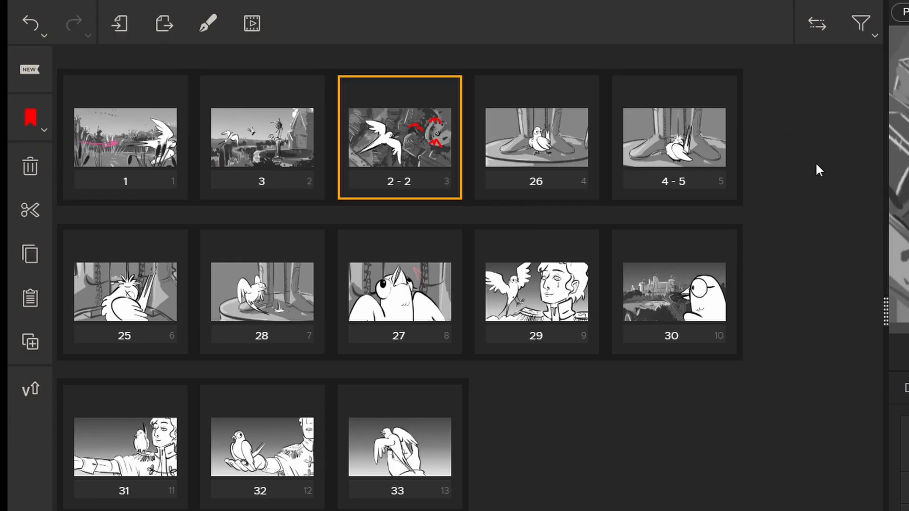
# Step: Show the revisions of panel 2-2 in Flix and select revision 2-1
pyautogui.click(399, 182)
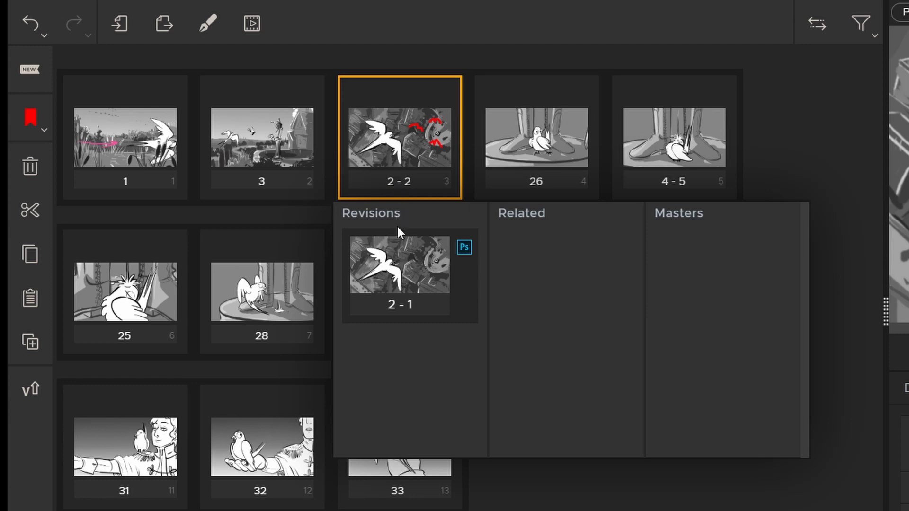
pyautogui.click(410, 262)
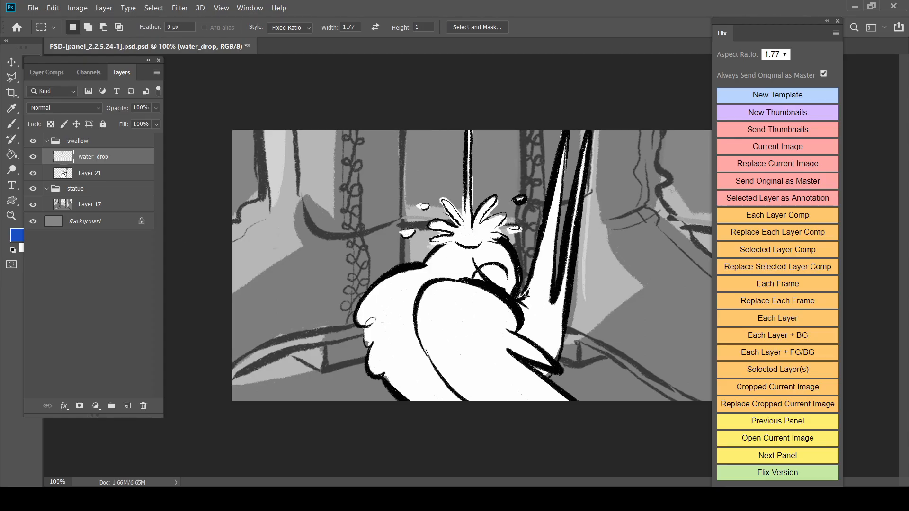
# Step: Toggle the water_drop layer, the swallow group and Layer 17 off and on to inspect the cropped panel's layers
pyautogui.scroll(-1, 525, 296)
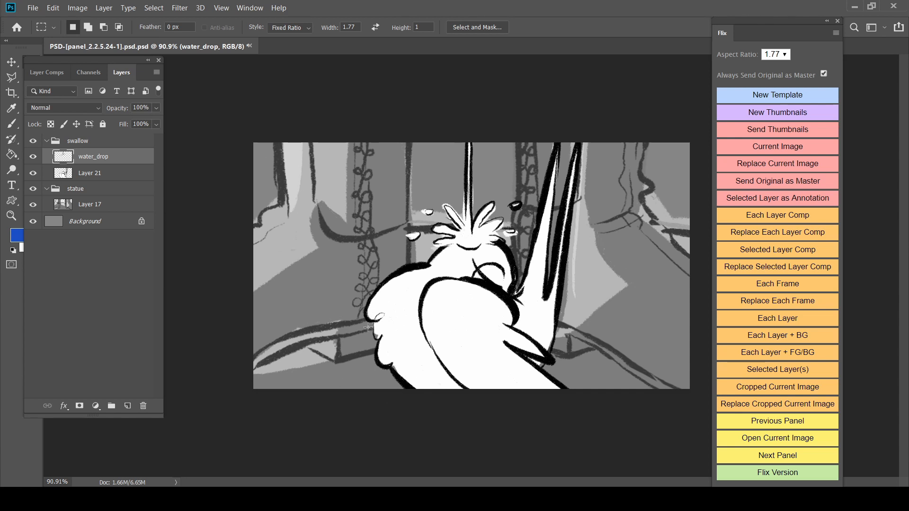
pyautogui.click(33, 157)
pyautogui.click(32, 157)
pyautogui.click(32, 141)
pyautogui.click(32, 141)
pyautogui.click(33, 204)
pyautogui.click(32, 207)
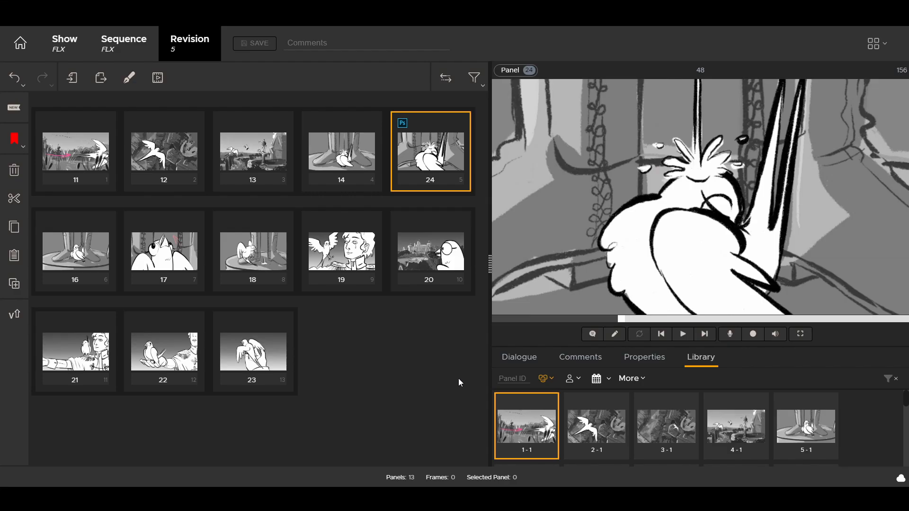
# Step: Open panel 24's master m-24-1 in Photoshop and replace the current panel with a wider 1.77:1 crop around the bird
pyautogui.moveTo(429, 183)
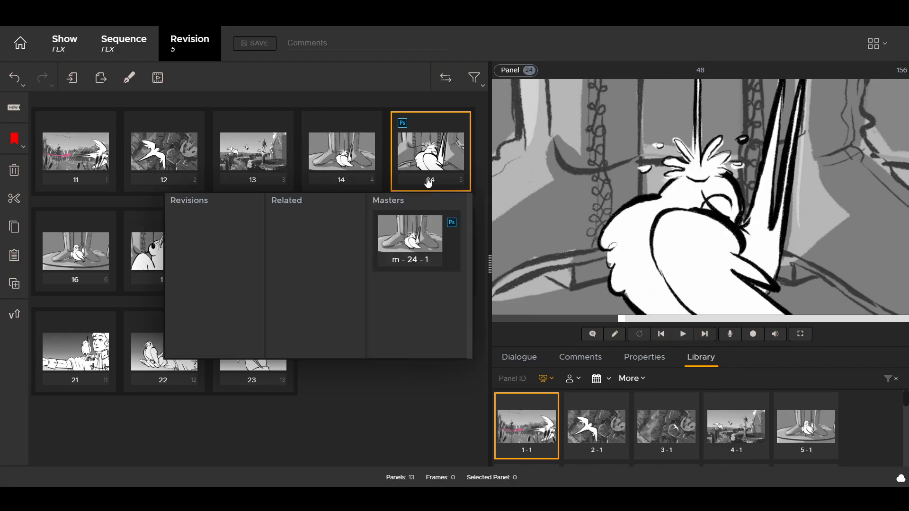
pyautogui.click(452, 225)
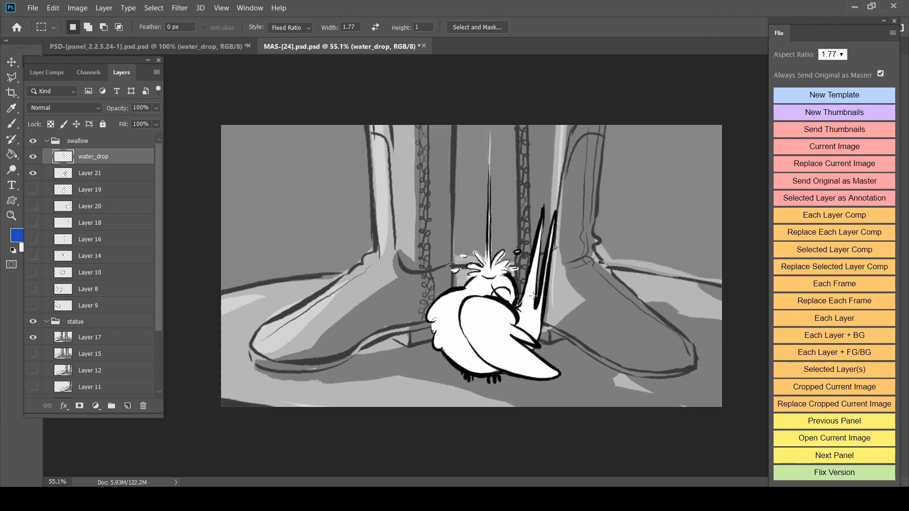
pyautogui.moveTo(297, 185); pyautogui.dragTo(675, 354)
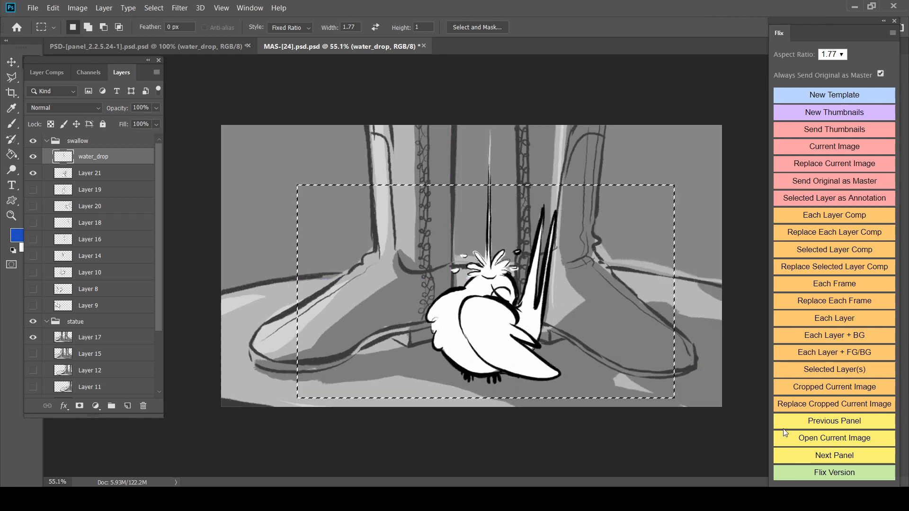
pyautogui.click(878, 413)
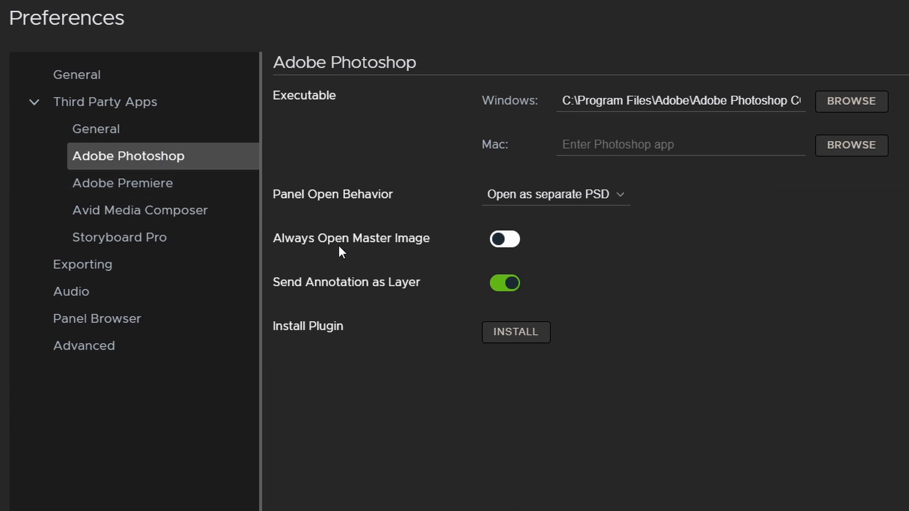
# Step: Turn on Always Open Master Image in Flix's Adobe Photoshop preferences
pyautogui.click(509, 247)
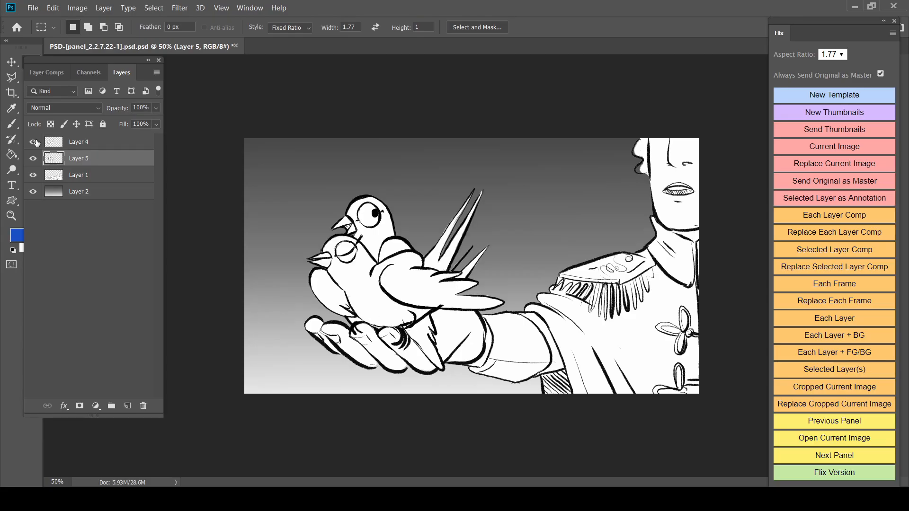
# Step: Toggle the visibility of Layer 4 and Layer 5 in panel 22's PSD
pyautogui.click(33, 142)
pyautogui.click(32, 142)
pyautogui.click(34, 160)
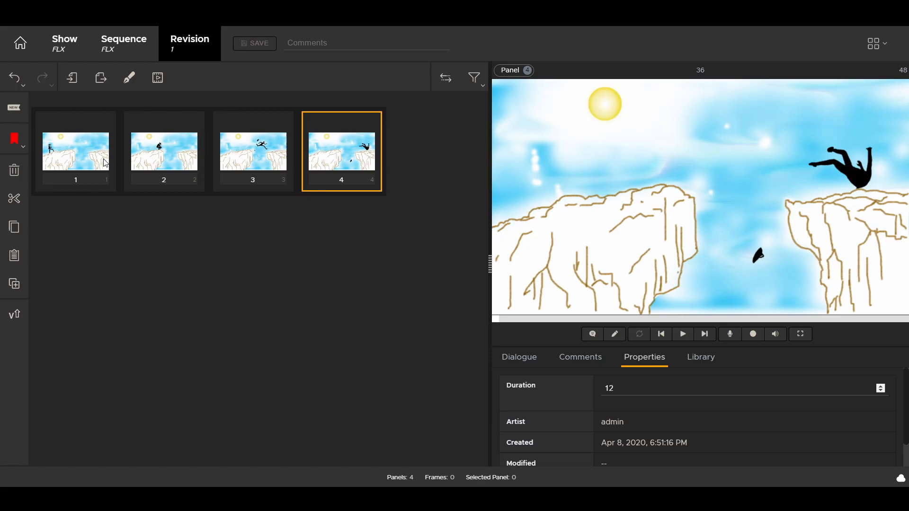
# Step: Play the four-panel ravine sequence from panel 1 in Flix and check the linked masters of panels 1 and 2
pyautogui.click(74, 161)
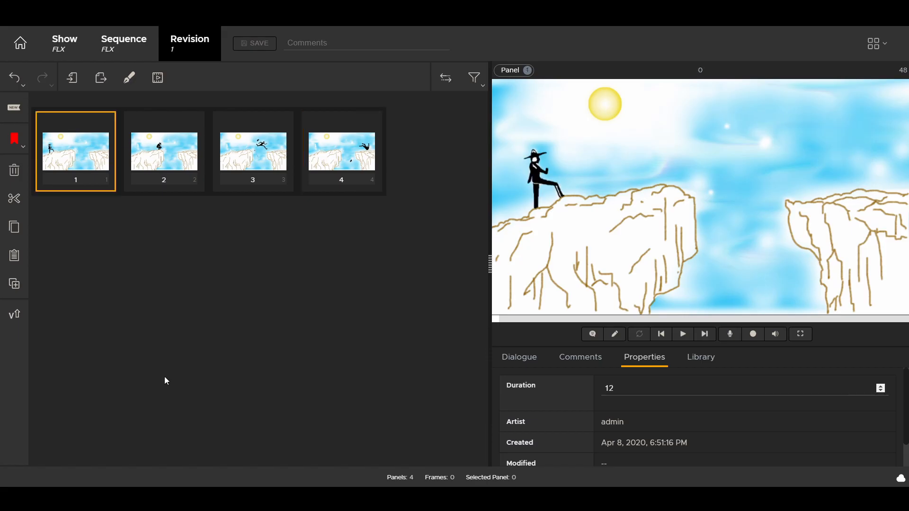
pyautogui.click(685, 336)
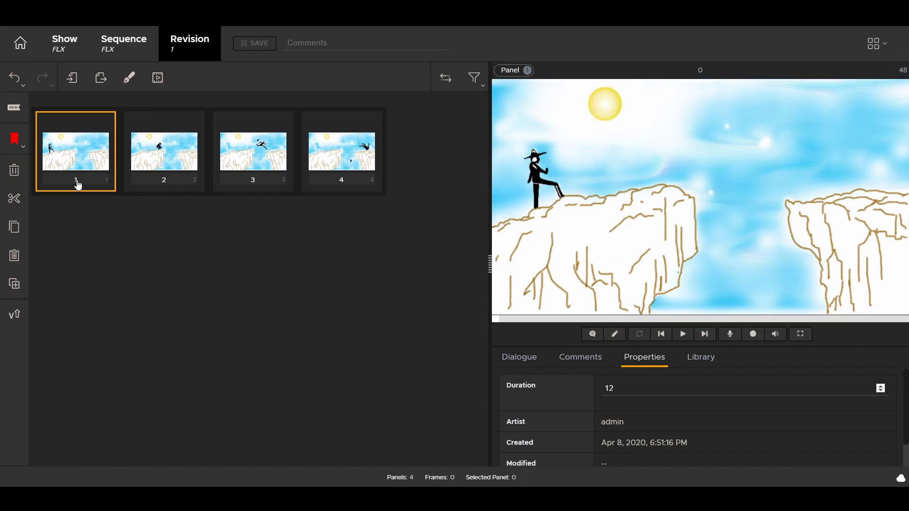
pyautogui.moveTo(75, 185)
pyautogui.moveTo(165, 188)
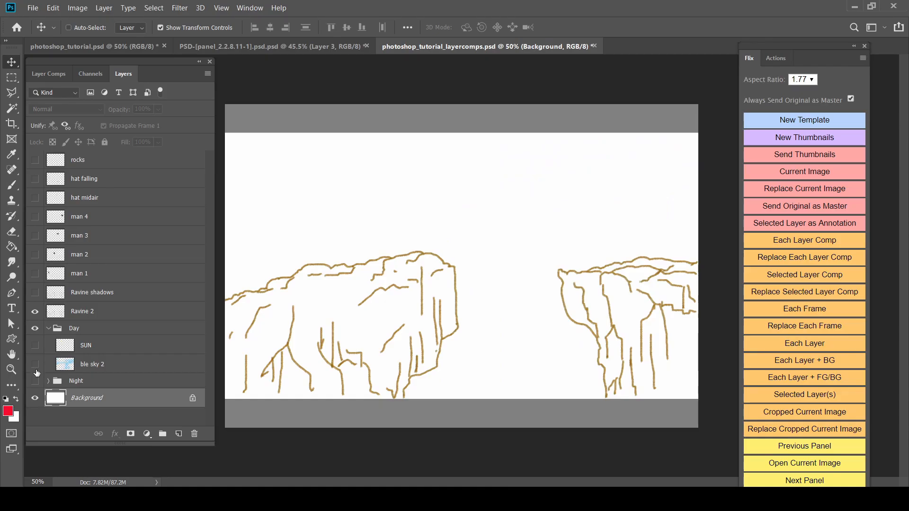
# Step: In photoshop_tutorial_layercomps.psd, switch on the ble sky 2 and SUN layers and step through the man 1 to man 4 layers
pyautogui.click(35, 364)
pyautogui.click(34, 345)
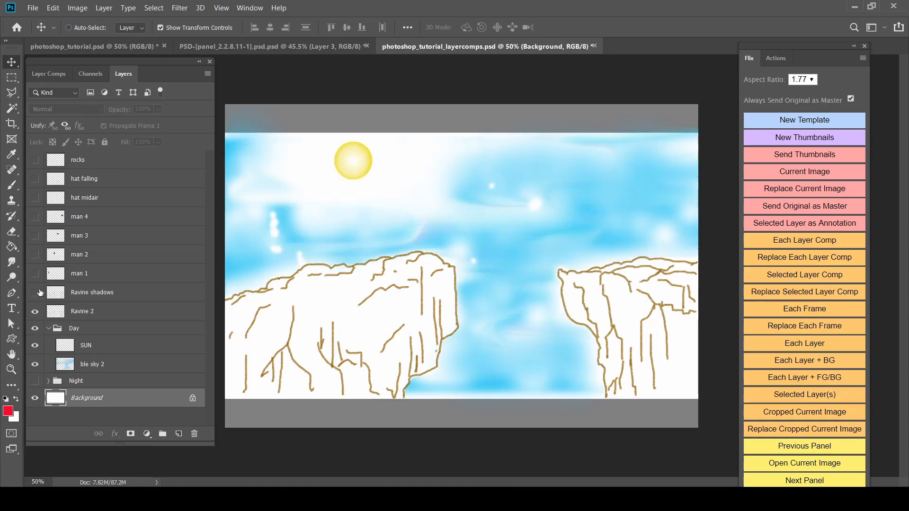
pyautogui.click(35, 274)
pyautogui.click(35, 254)
pyautogui.click(35, 235)
pyautogui.click(34, 216)
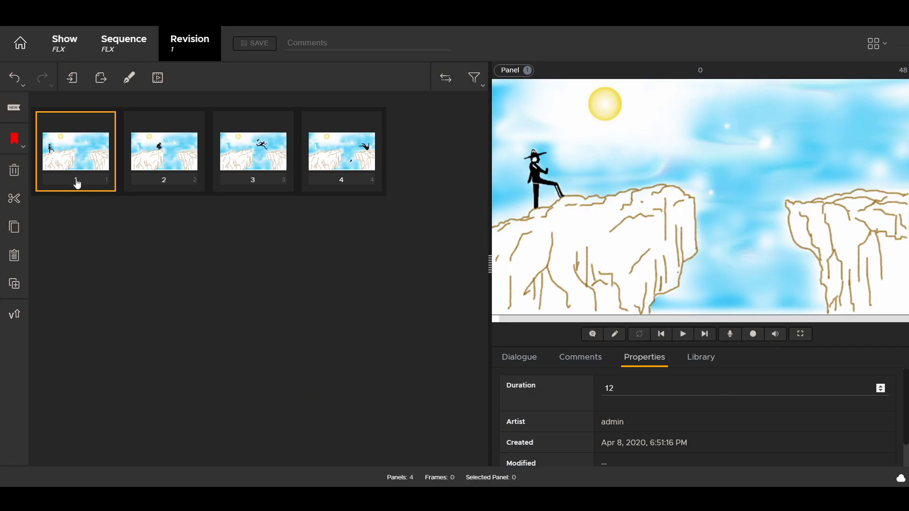
# Step: Open panel 1's master m-27-1 in Photoshop and show the night sky layer in the Night group
pyautogui.click(78, 184)
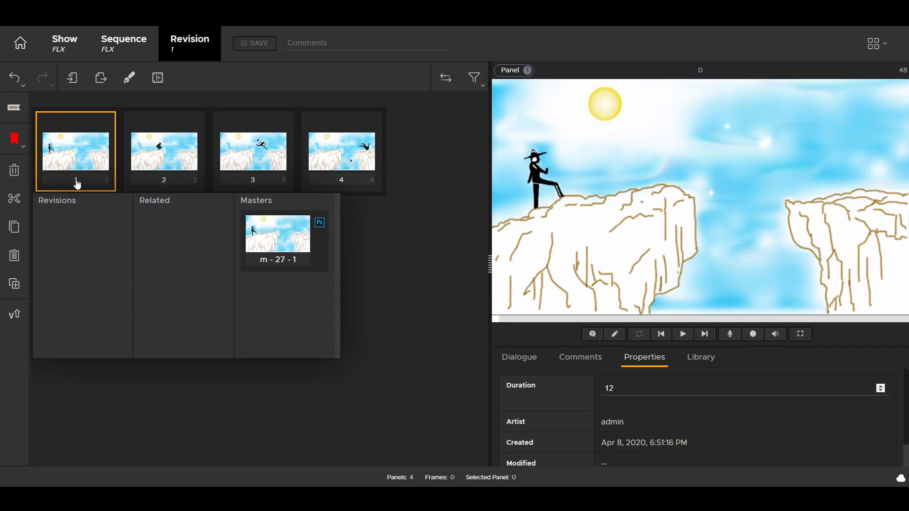
pyautogui.click(321, 228)
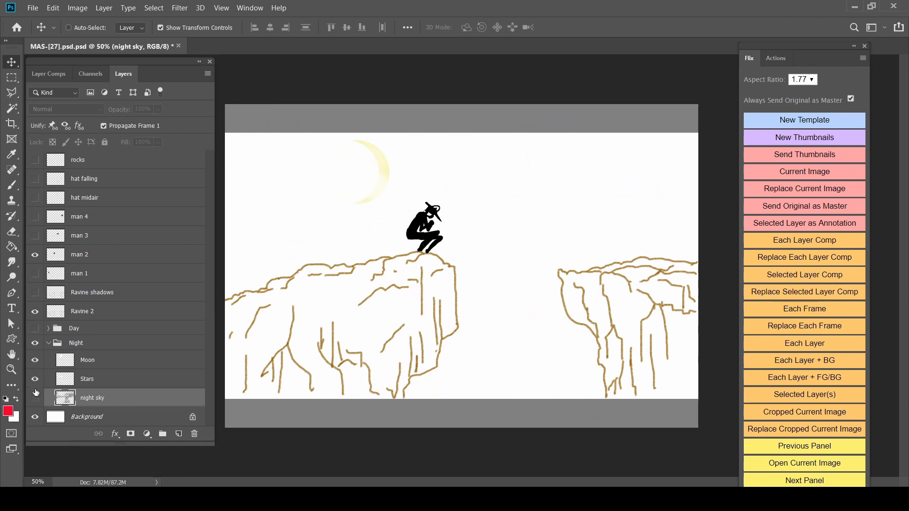
pyautogui.click(35, 397)
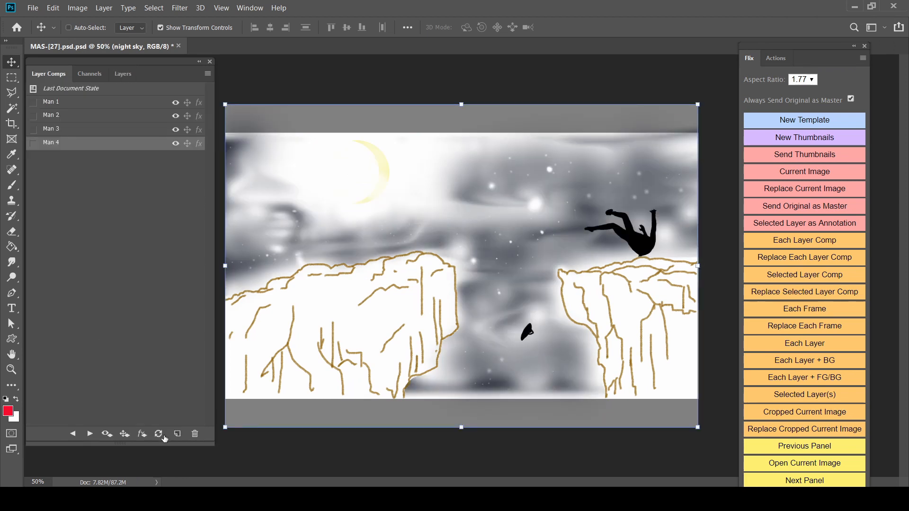
# Step: Update the Man 4 layer comp and replace the Flix panels with each layer comp
pyautogui.click(158, 438)
pyautogui.click(805, 269)
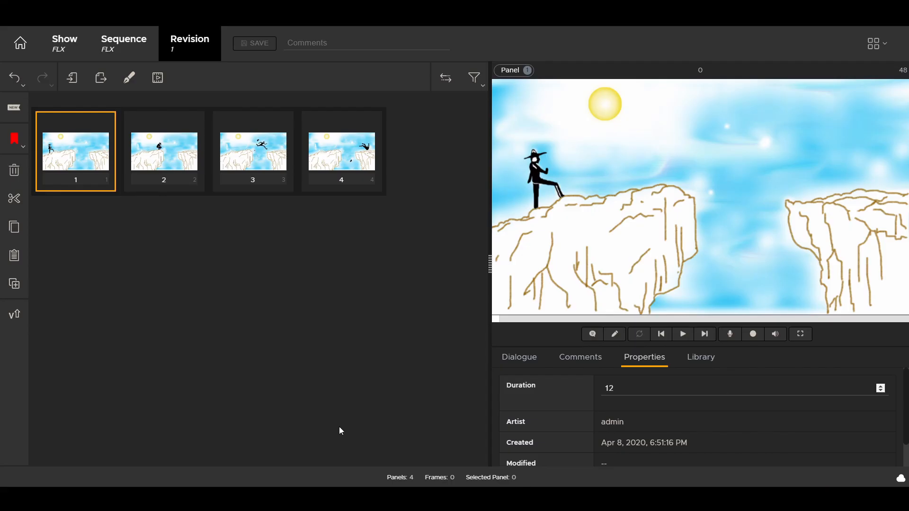
# Step: Play the ravine sequence in Flix and check the version history of panels 1-2 and 2-2
pyautogui.click(683, 334)
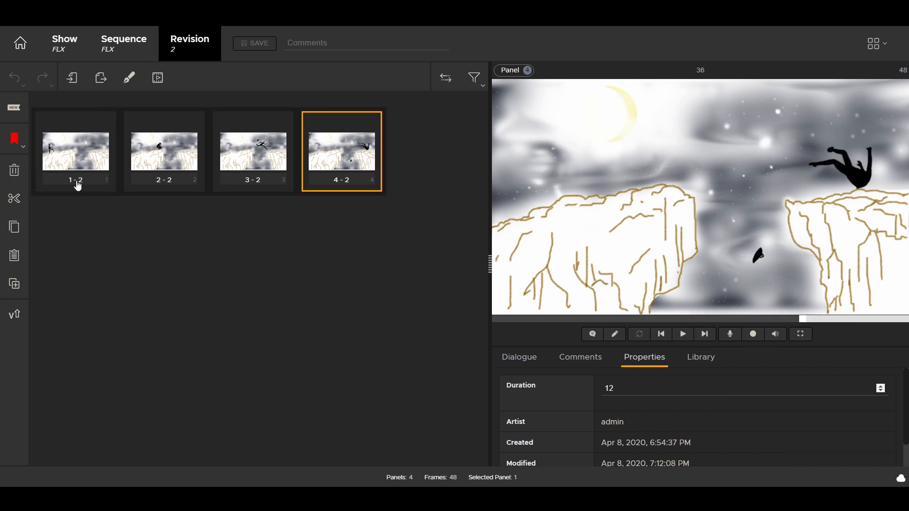
pyautogui.moveTo(75, 182)
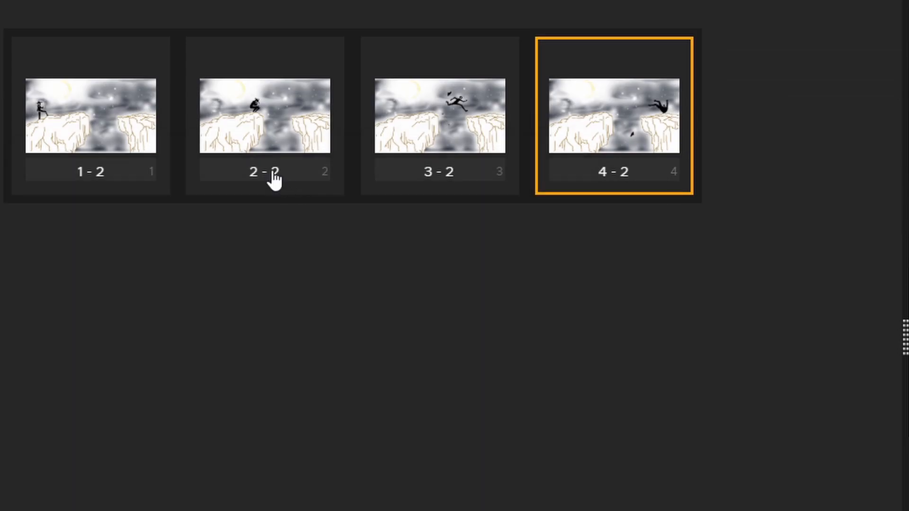
pyautogui.moveTo(169, 184)
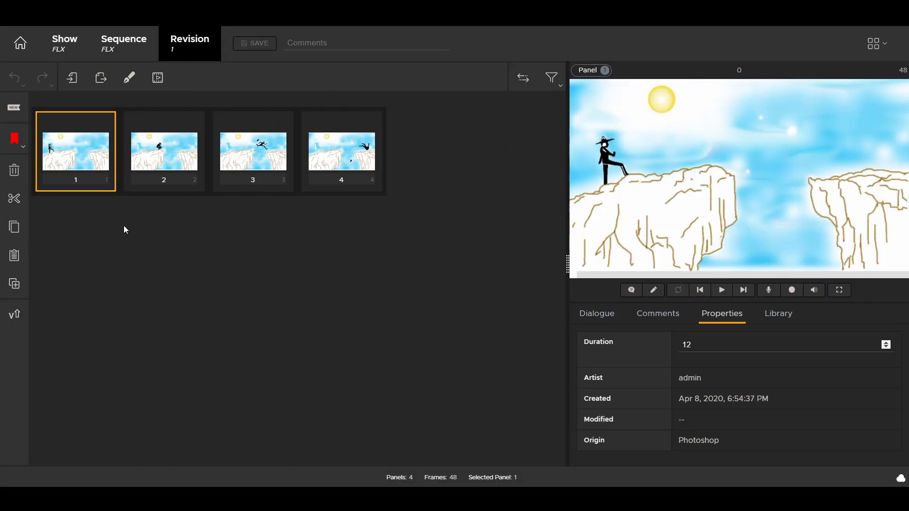
# Step: Extend the selection from panel 1 to include all four ravine panels
pyautogui.hotkey('shift', 'Right')
pyautogui.hotkey('shift', 'Right')
pyautogui.hotkey('shift', 'Right')
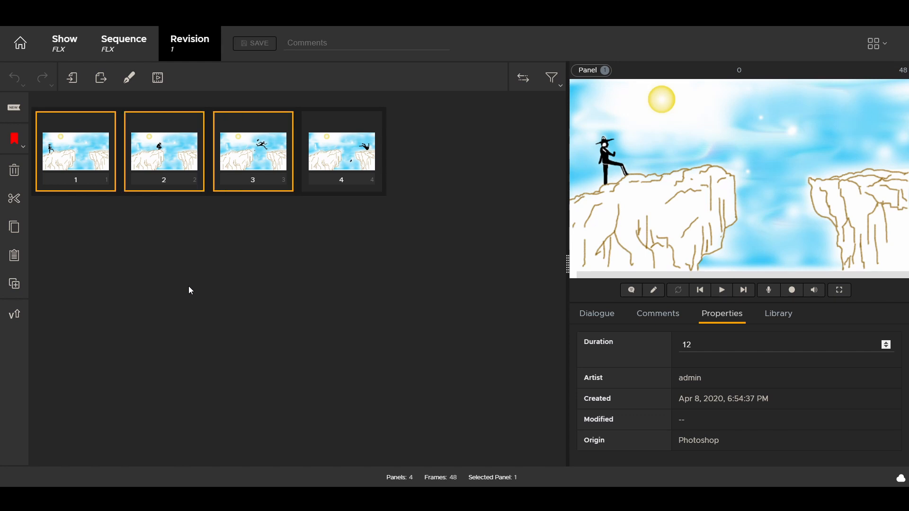
# Step: Set Panel Open Behavior to Open in Layer Comps in Flix's Adobe Photoshop preferences
pyautogui.hotkey('ctrl', ',')
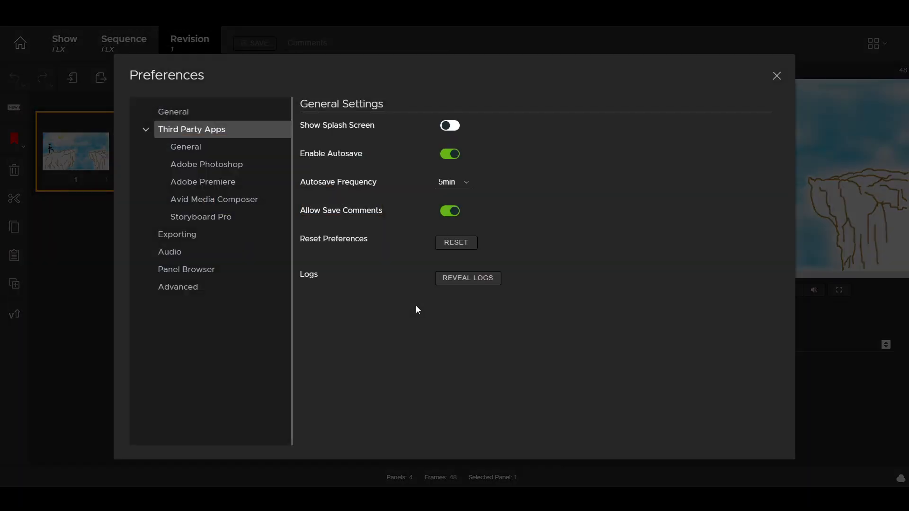
pyautogui.click(241, 165)
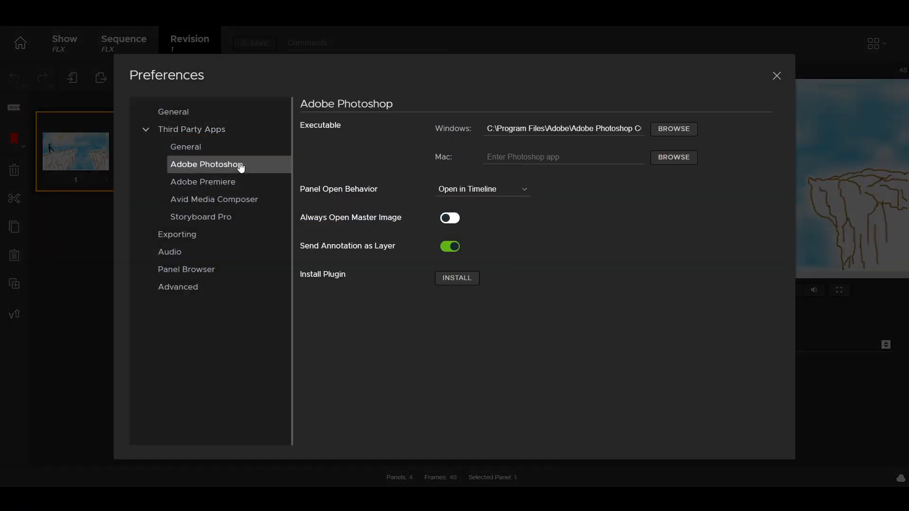
pyautogui.click(526, 191)
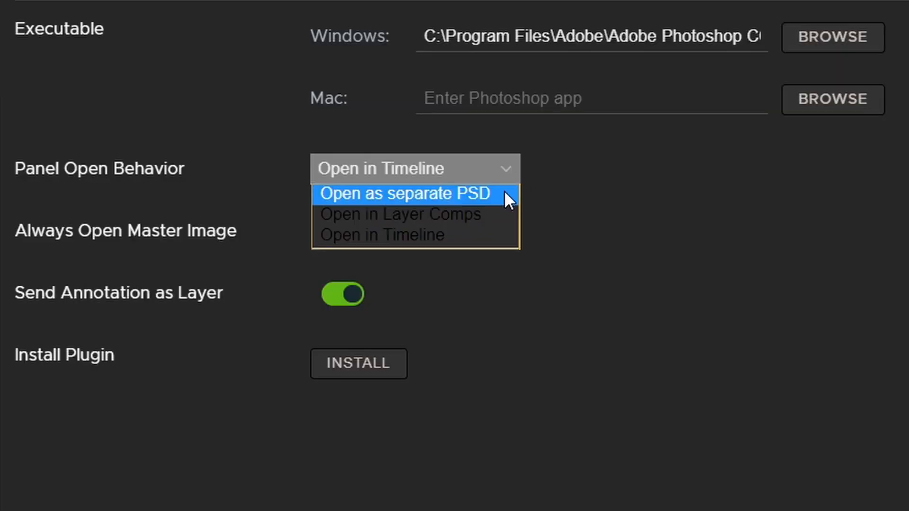
pyautogui.click(524, 200)
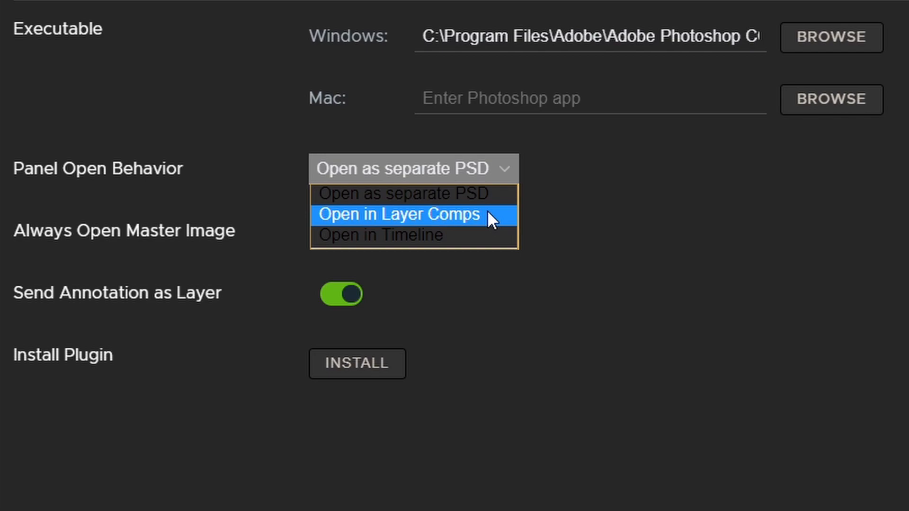
pyautogui.click(487, 210)
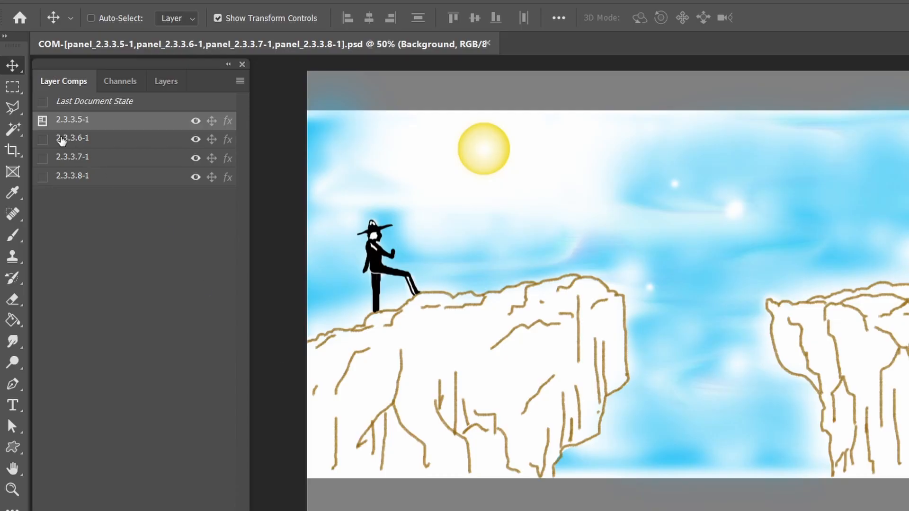
# Step: Show layer comps 2.3.3.6-1, 2.3.3.7-1 and 2.3.3.8-1 one after another to review each panel's drawing
pyautogui.click(42, 138)
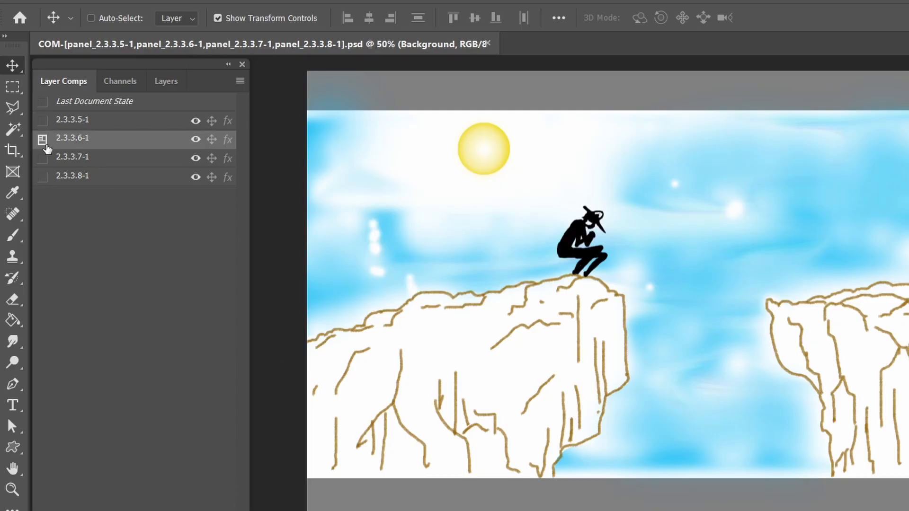
pyautogui.click(42, 158)
pyautogui.click(43, 177)
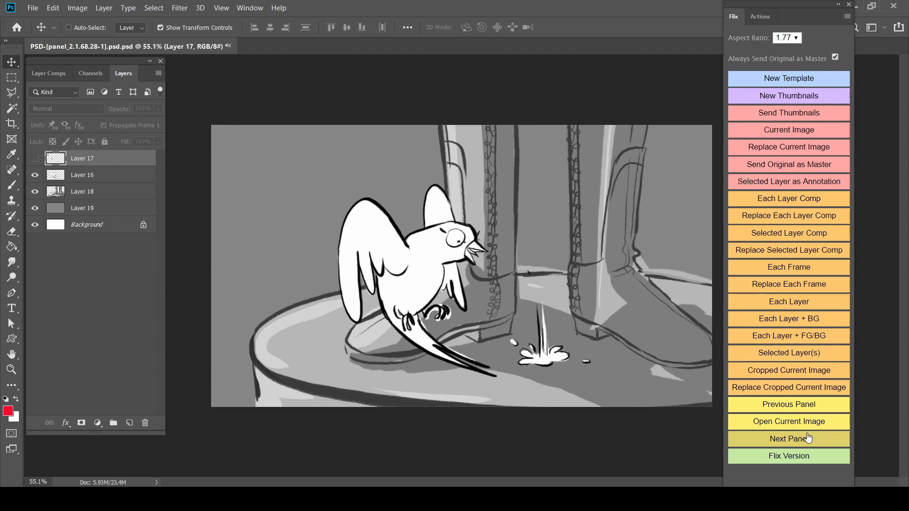
# Step: Advance the Flix selection from panel 78 through the following panels and open the current panel's image in Photoshop
pyautogui.click(803, 442)
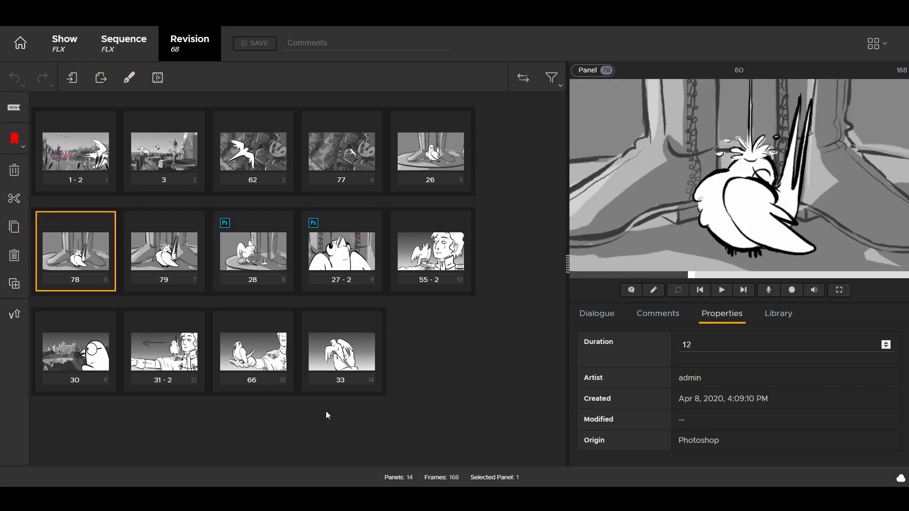
pyautogui.press('Right')
pyautogui.press('Right')
pyautogui.press('Right')
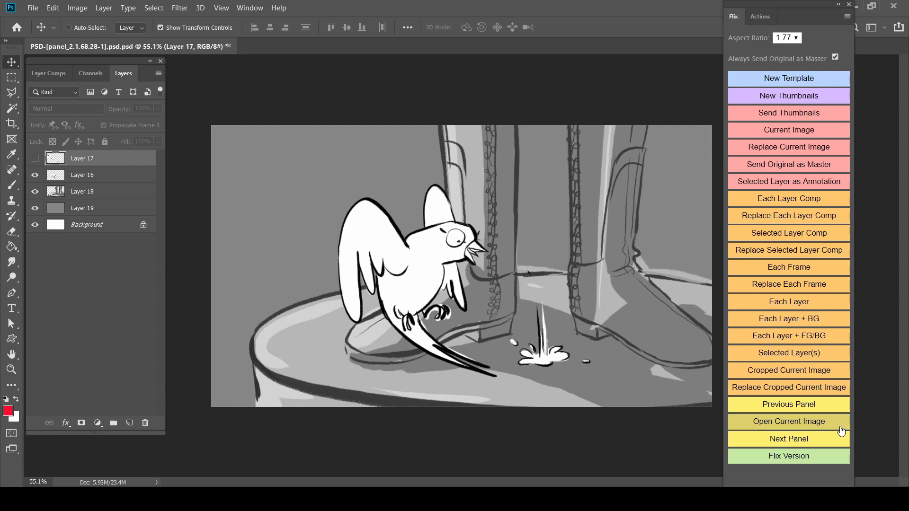
pyautogui.click(841, 426)
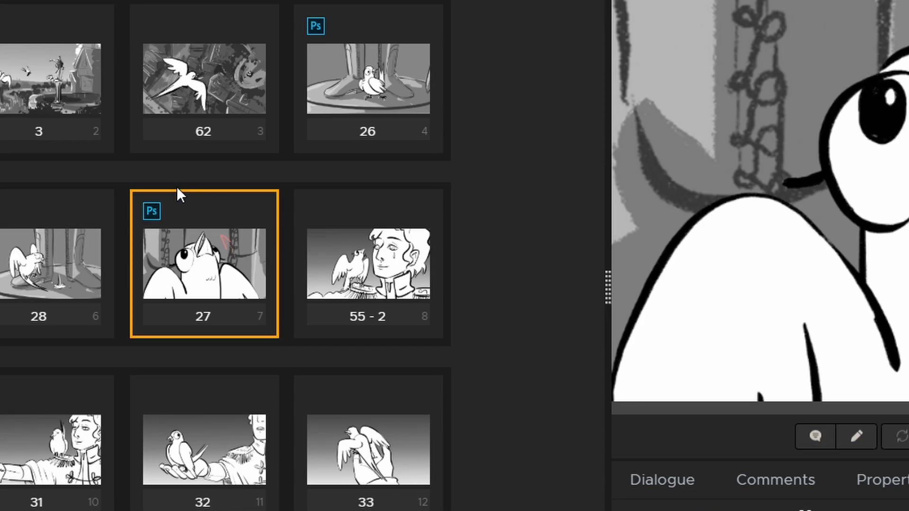
pyautogui.moveTo(160, 211)
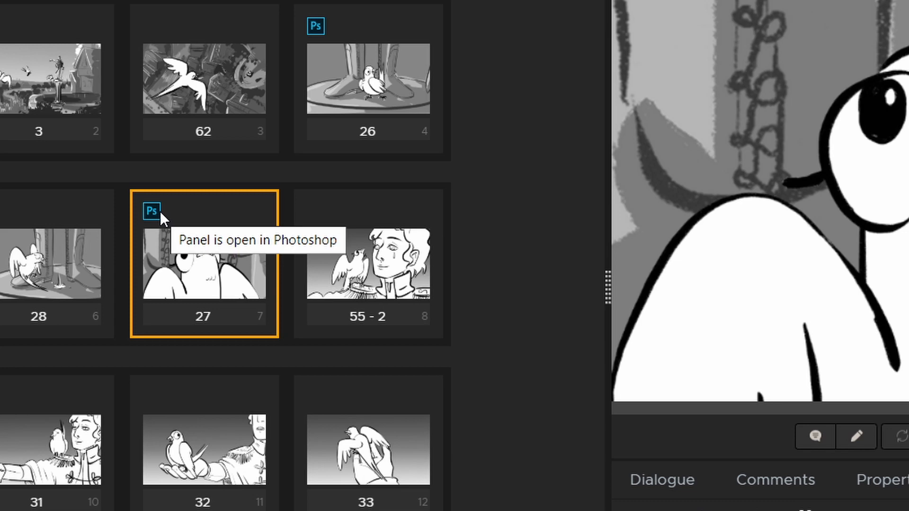